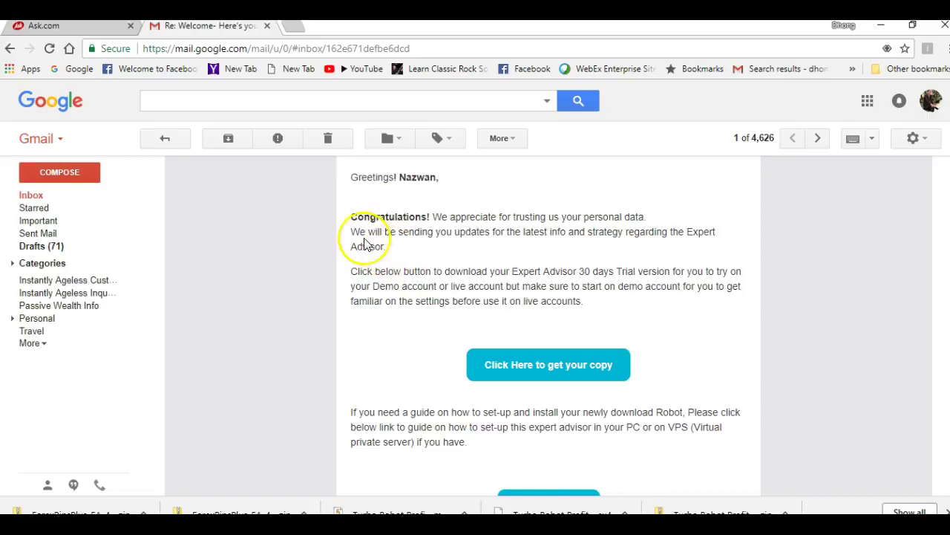
# Open the Expert Advisor trial download page from the link for getting a copy in the welcome email
pyautogui.moveTo(352, 216); pyautogui.dragTo(466, 221)
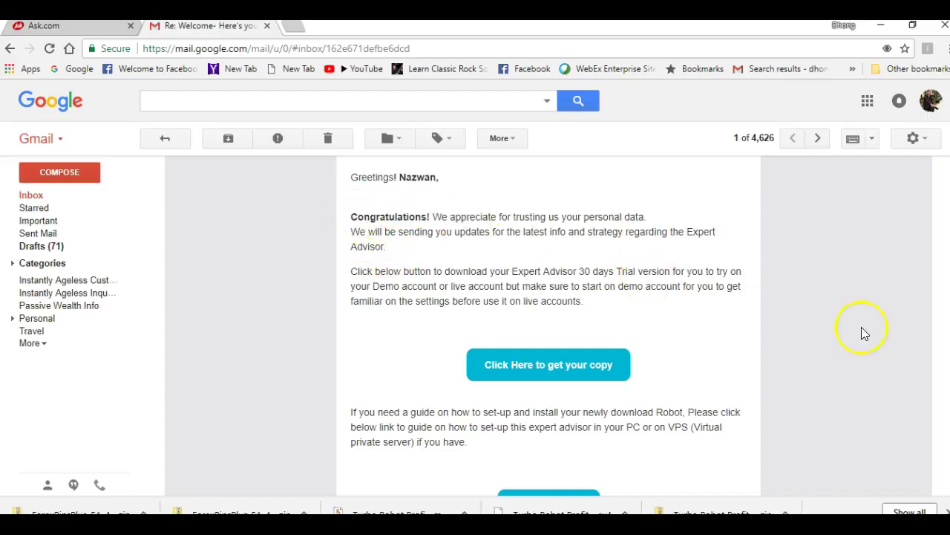
pyautogui.scroll(-1, 861, 332)
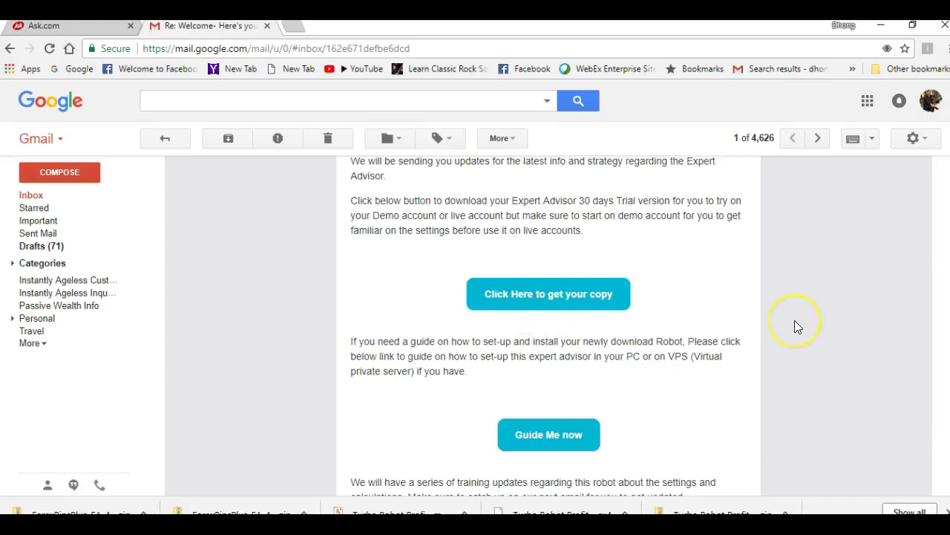
pyautogui.scroll(1, 795, 320)
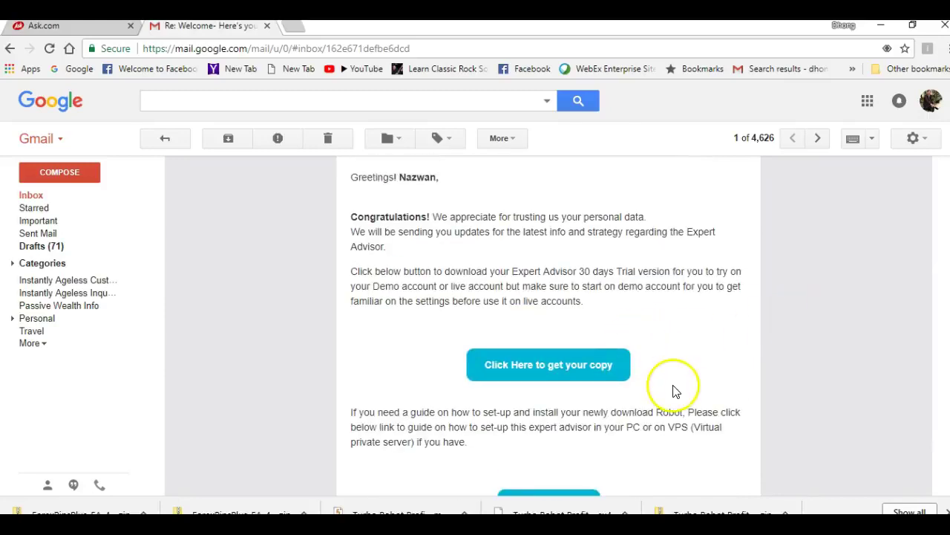
pyautogui.click(575, 366)
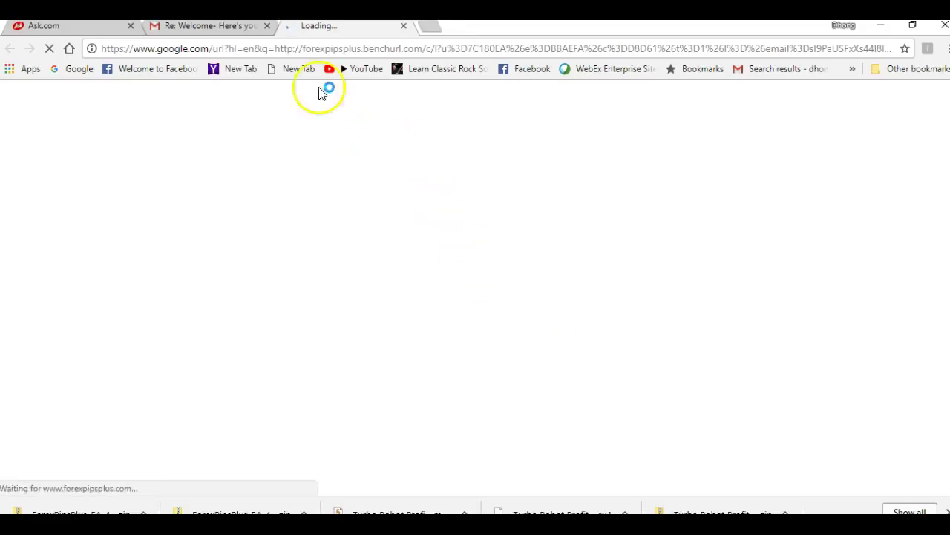
pyautogui.click(233, 28)
pyautogui.click(353, 28)
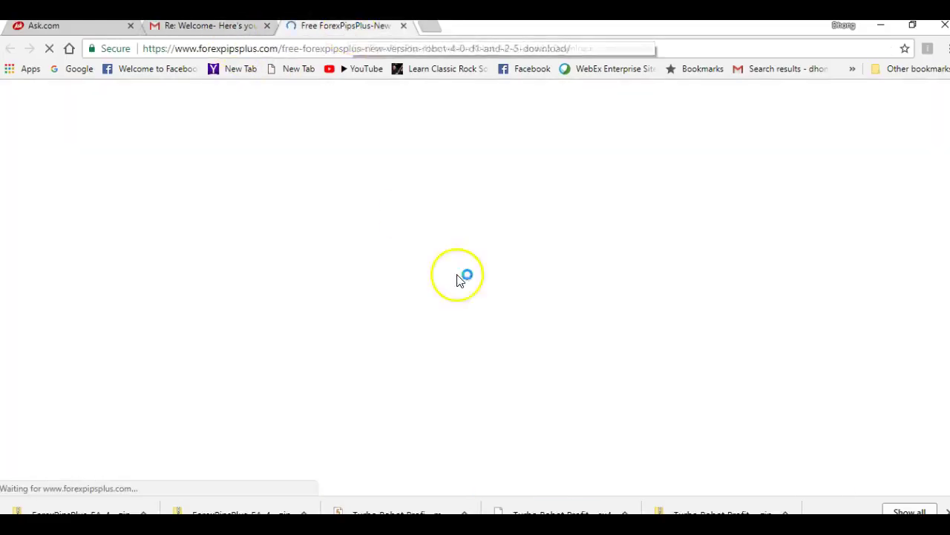
# Read through the download page, examining the 30-day trial offer, the two included robots and the training video links
pyautogui.scroll(-1, 622, 321)
pyautogui.scroll(1, 622, 320)
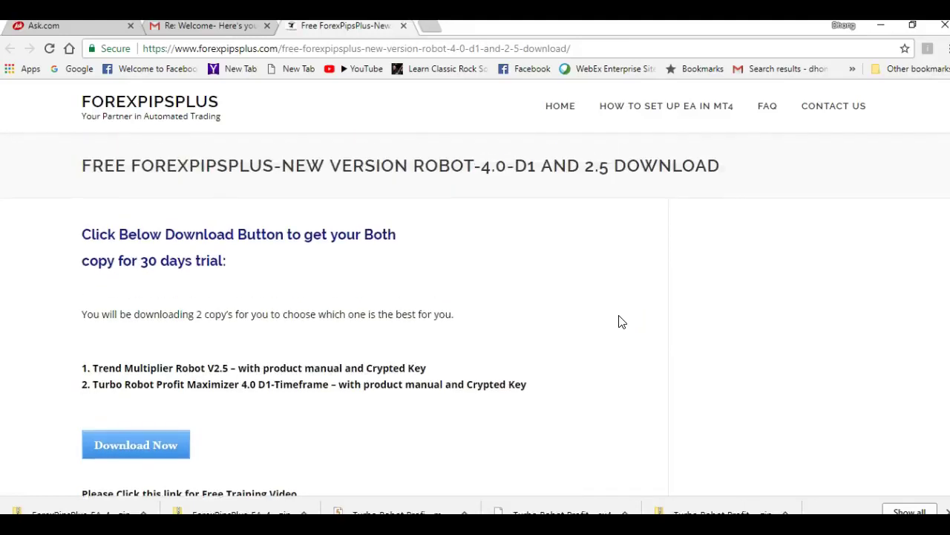
pyautogui.scroll(-2, 622, 321)
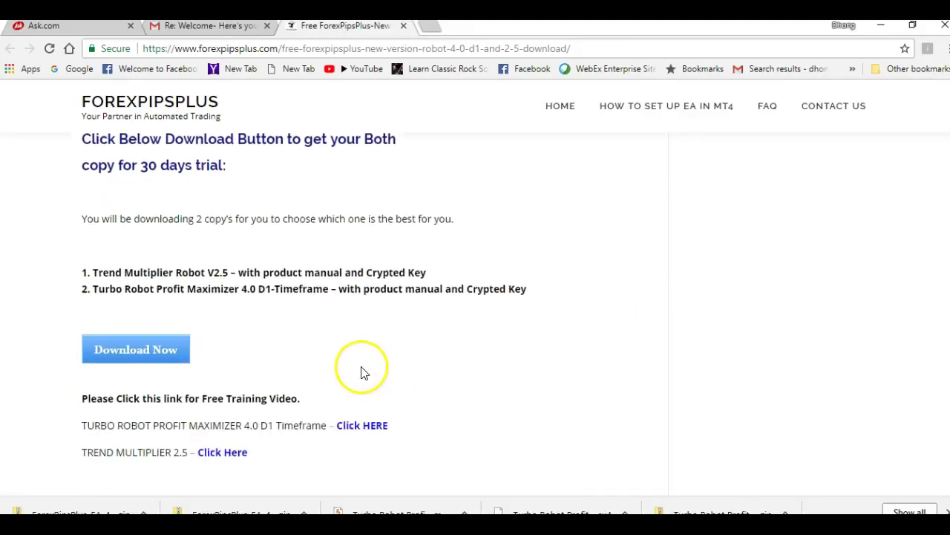
pyautogui.scroll(1, 331, 323)
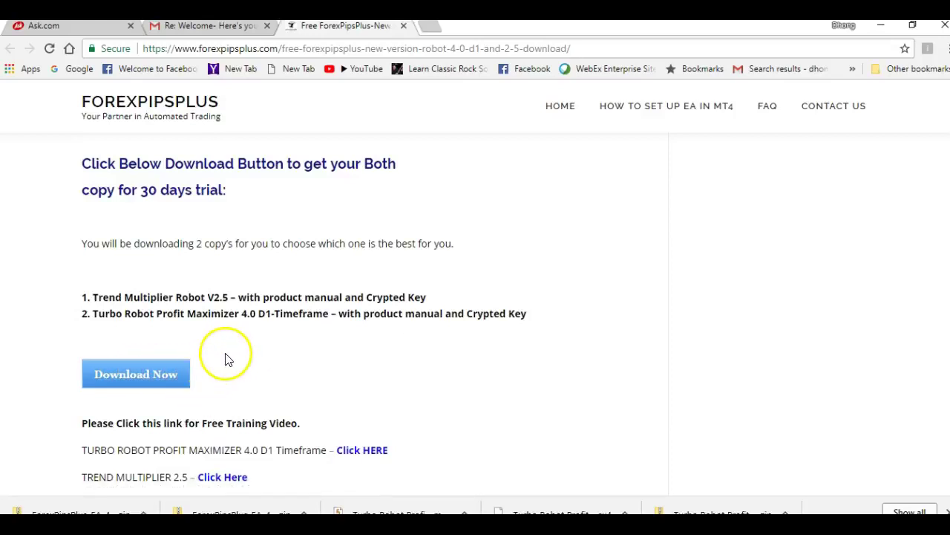
pyautogui.scroll(-1, 223, 353)
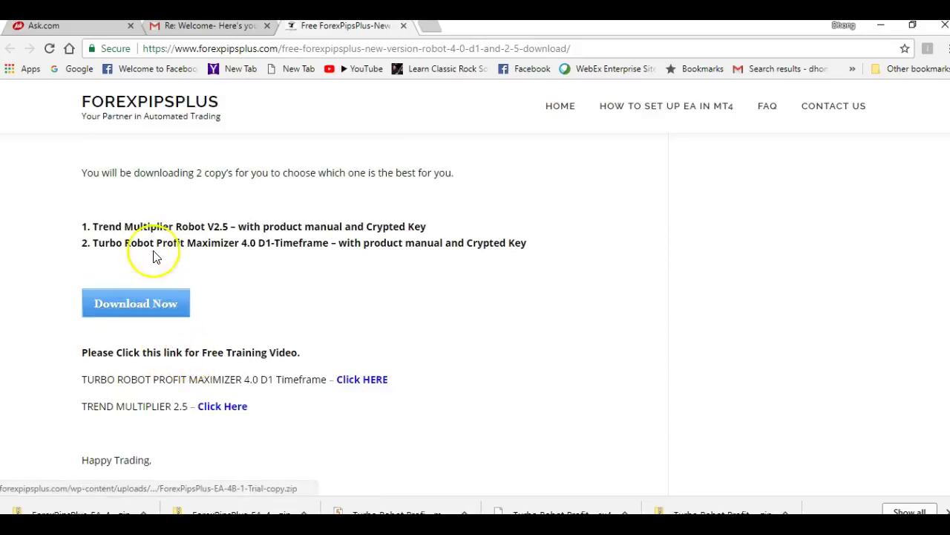
pyautogui.scroll(1, 187, 203)
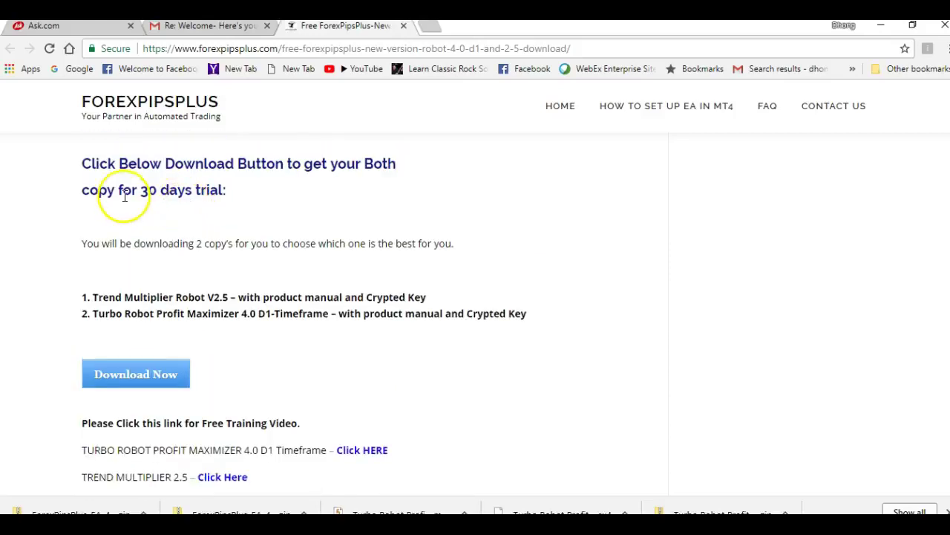
pyautogui.moveTo(131, 194); pyautogui.dragTo(201, 186)
pyautogui.click(288, 209)
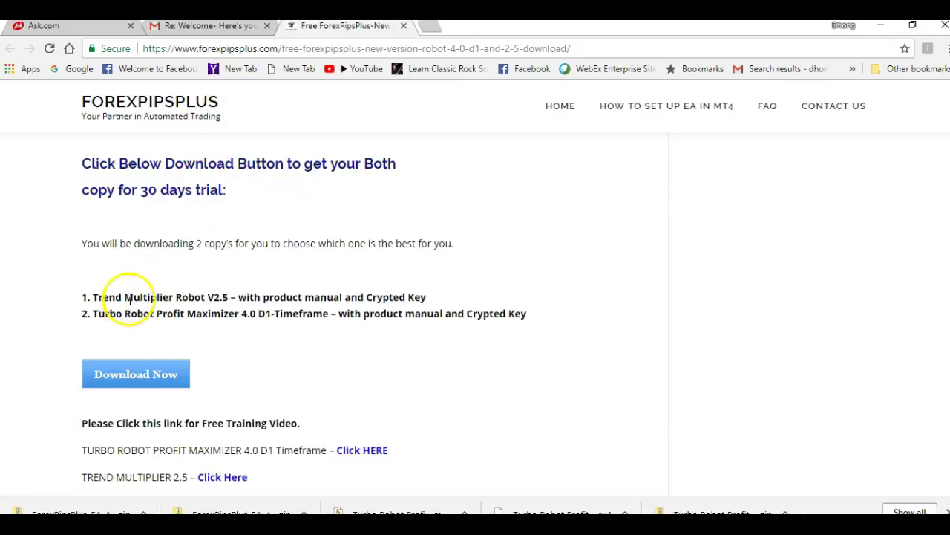
pyautogui.moveTo(130, 300); pyautogui.dragTo(171, 297)
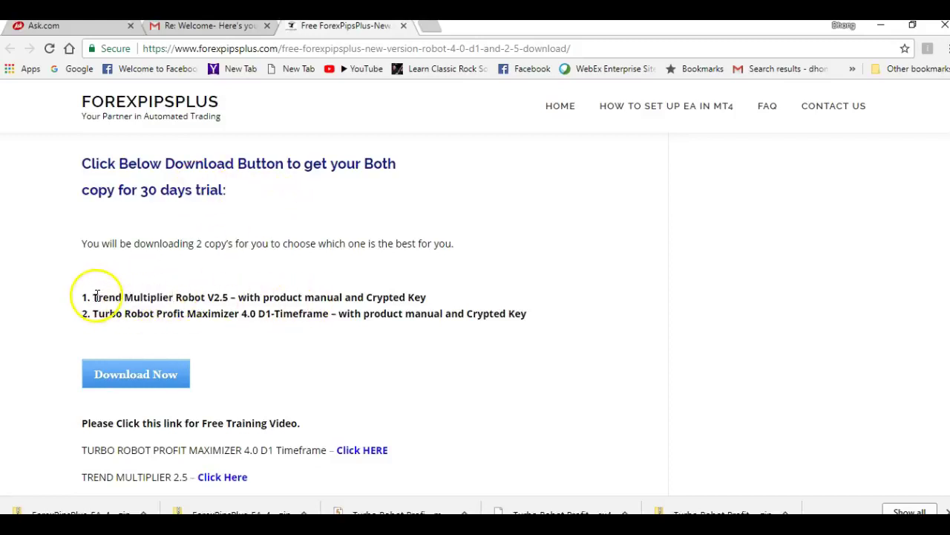
pyautogui.moveTo(94, 297); pyautogui.dragTo(234, 298)
pyautogui.click(338, 297)
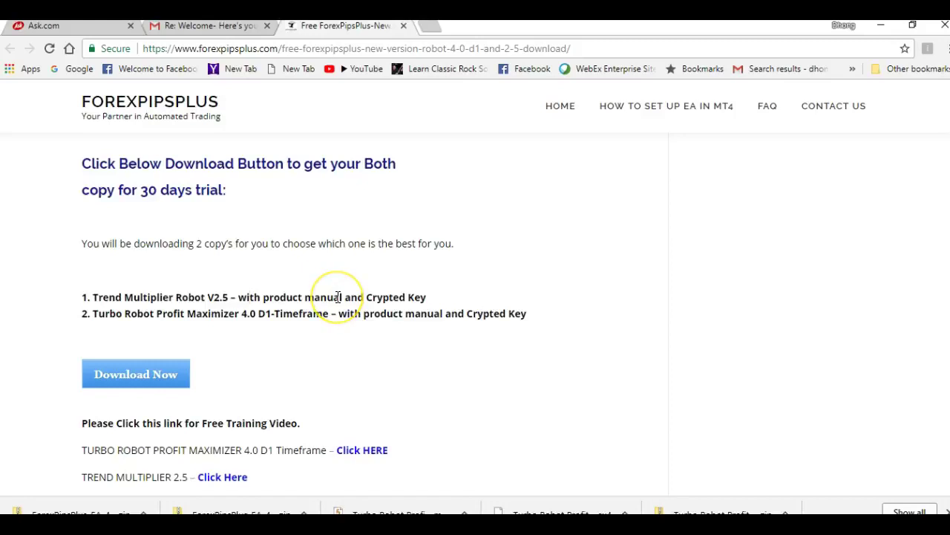
pyautogui.moveTo(104, 314); pyautogui.dragTo(198, 314)
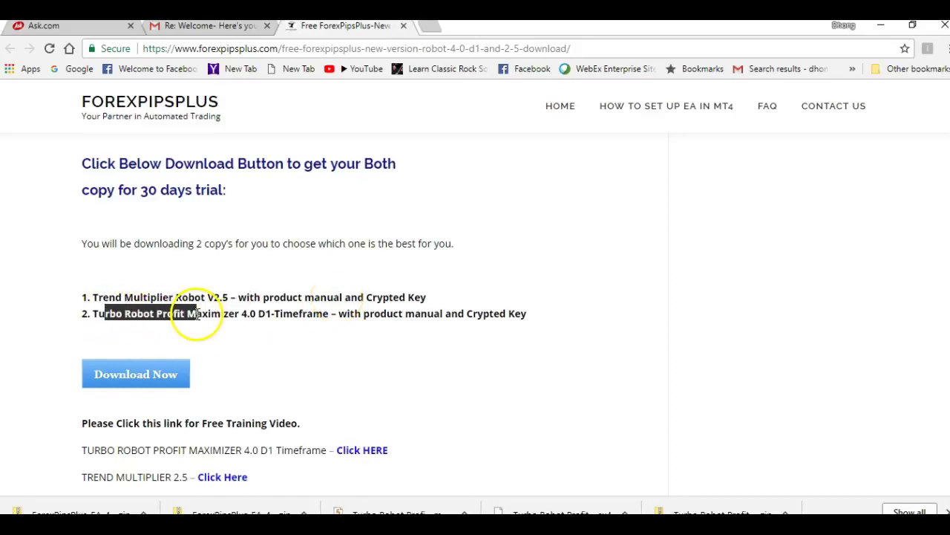
pyautogui.click(405, 341)
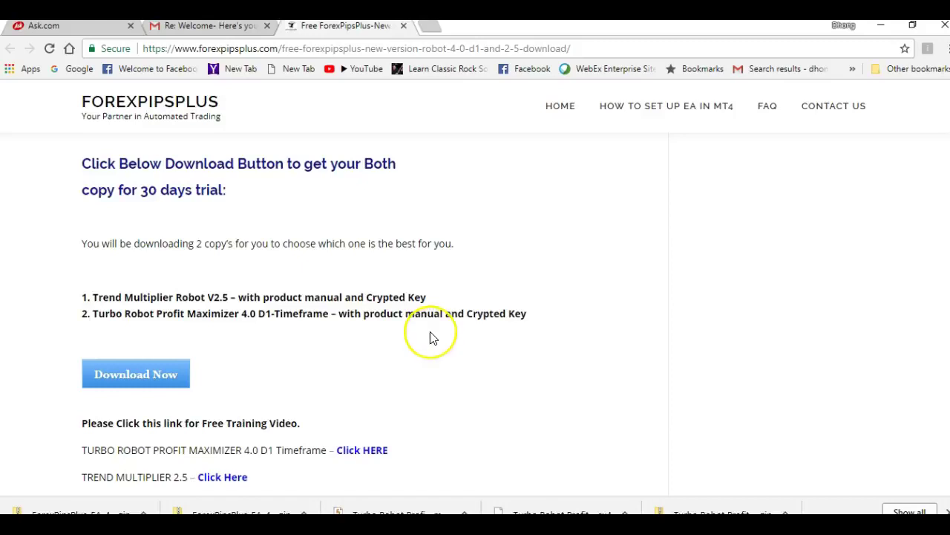
# Download the trial robots' zip file and open the archive in a window beside the download button
pyautogui.scroll(-1, 433, 337)
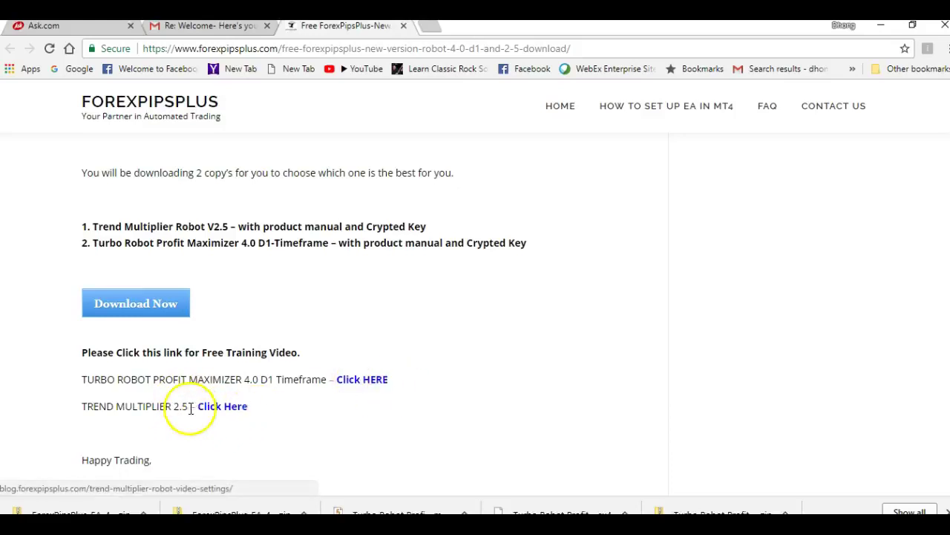
pyautogui.click(148, 306)
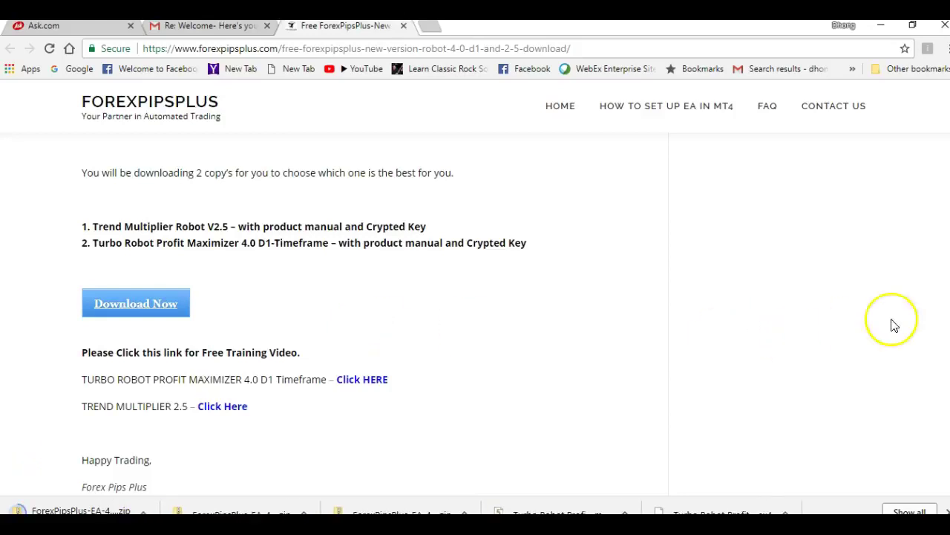
pyautogui.click(95, 510)
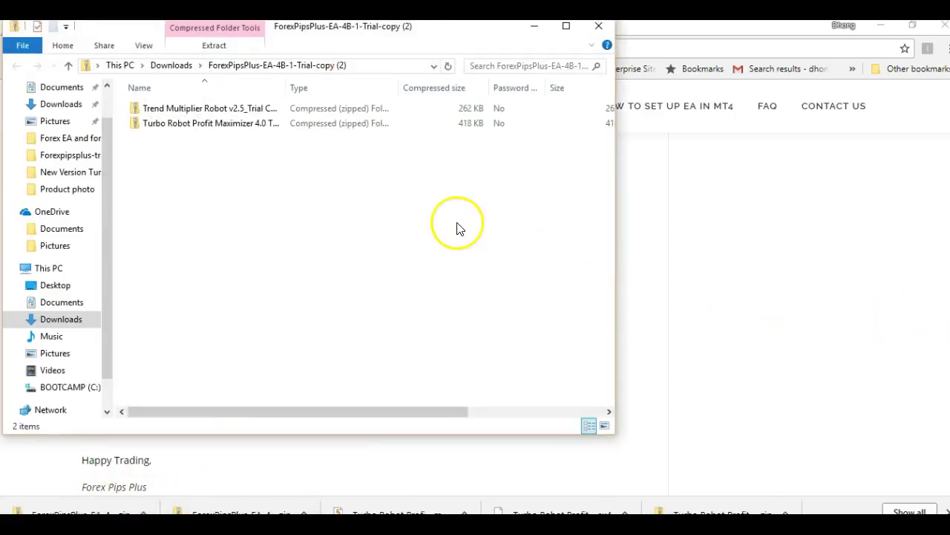
pyautogui.moveTo(416, 44); pyautogui.dragTo(690, 102)
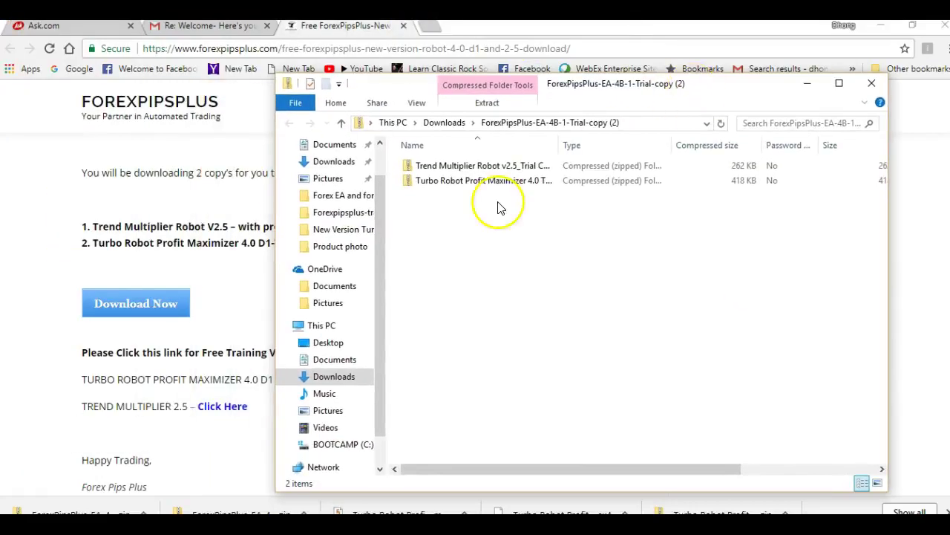
# Open the Trend Multiplier Robot v2.5 trial archive and widen the Name column to show full file names
pyautogui.click(475, 169)
pyautogui.doubleClick(475, 168)
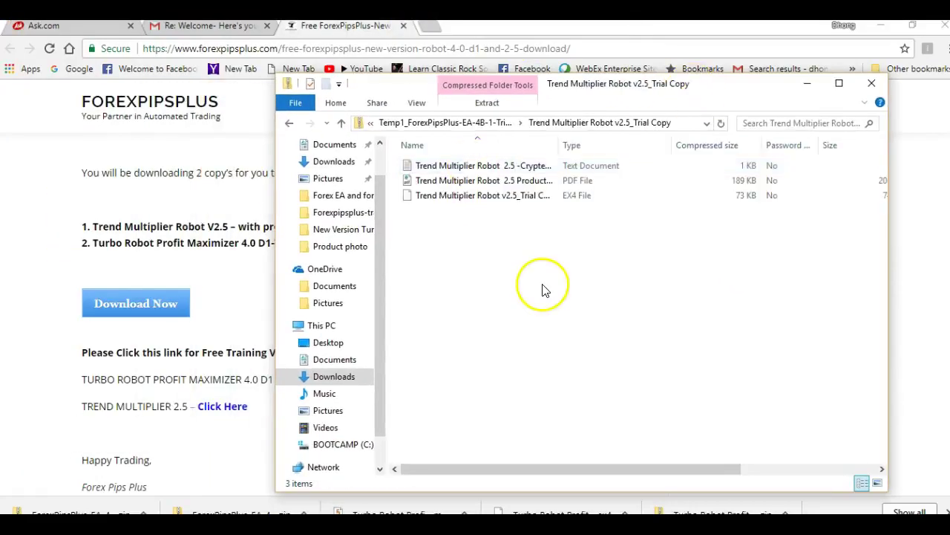
pyautogui.moveTo(558, 145); pyautogui.dragTo(672, 145)
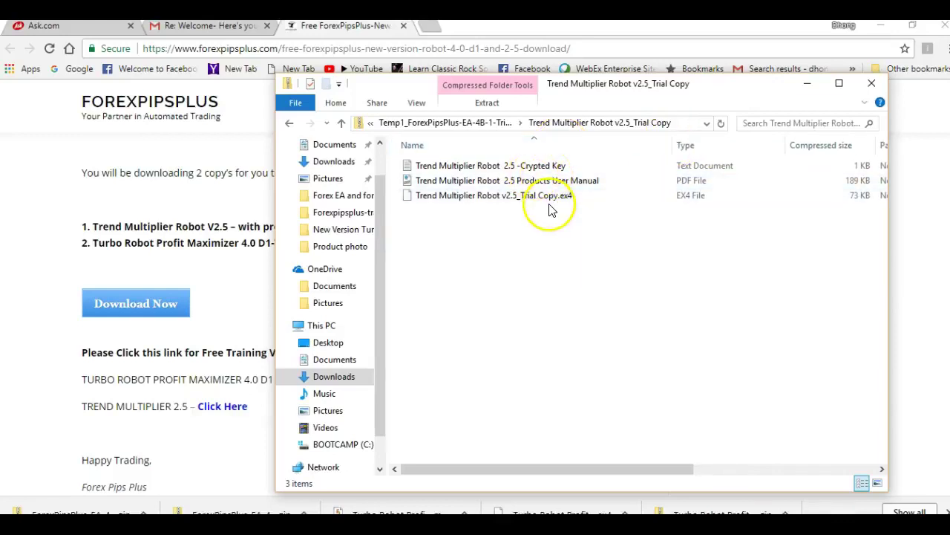
# View the Trend Multiplier Robot 2.5 Crypted Key text document and close it
pyautogui.click(541, 172)
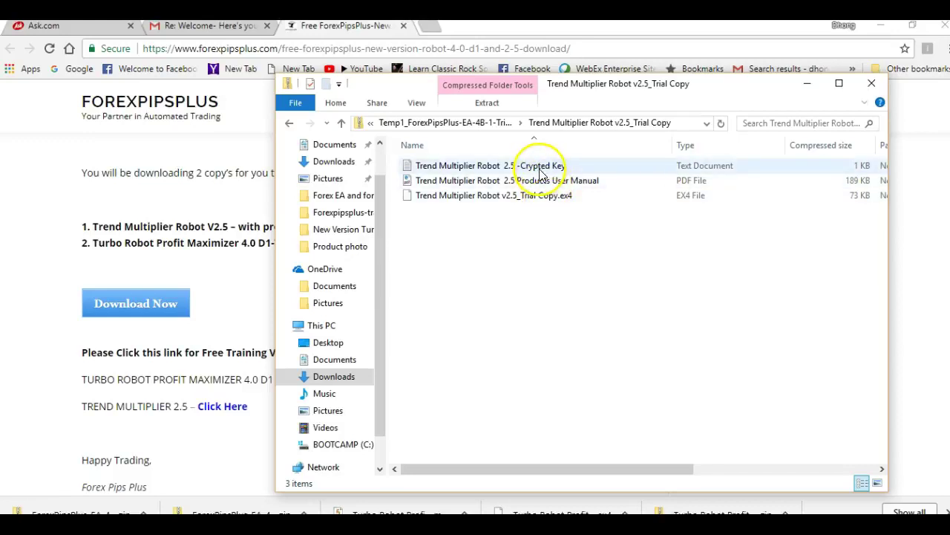
pyautogui.click(568, 217)
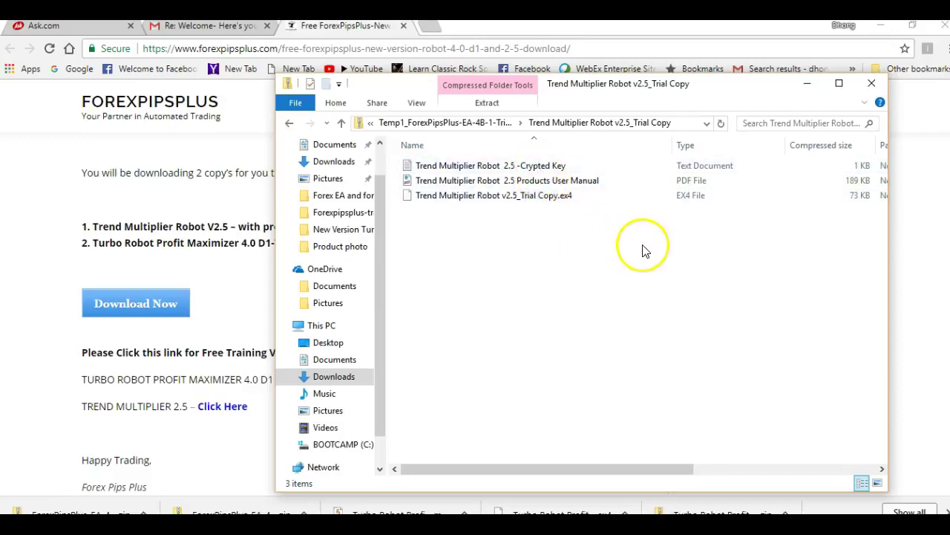
pyautogui.doubleClick(541, 172)
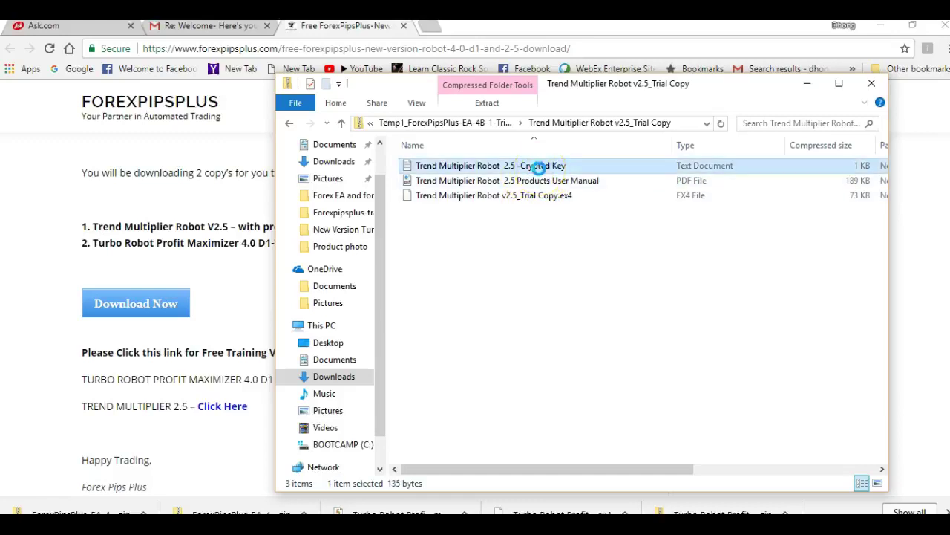
pyautogui.click(839, 82)
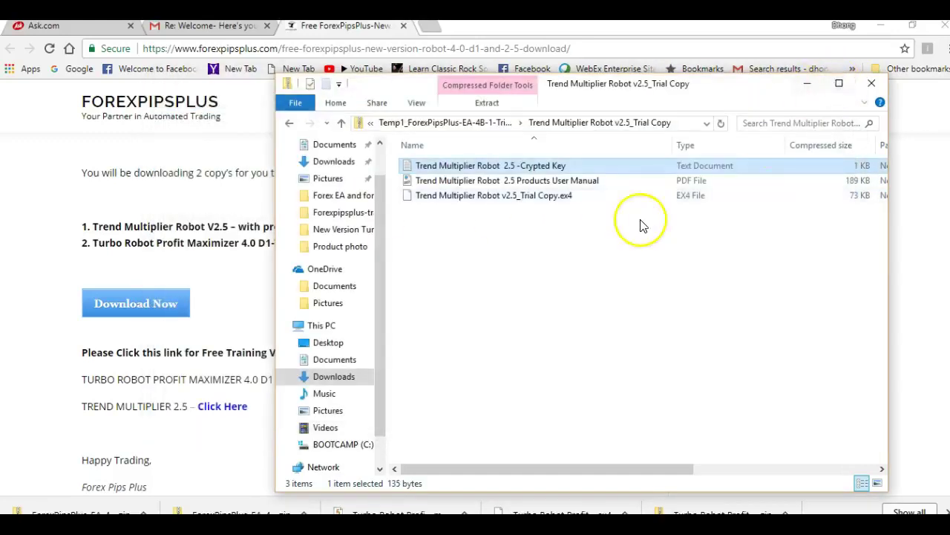
pyautogui.click(605, 226)
pyautogui.click(563, 224)
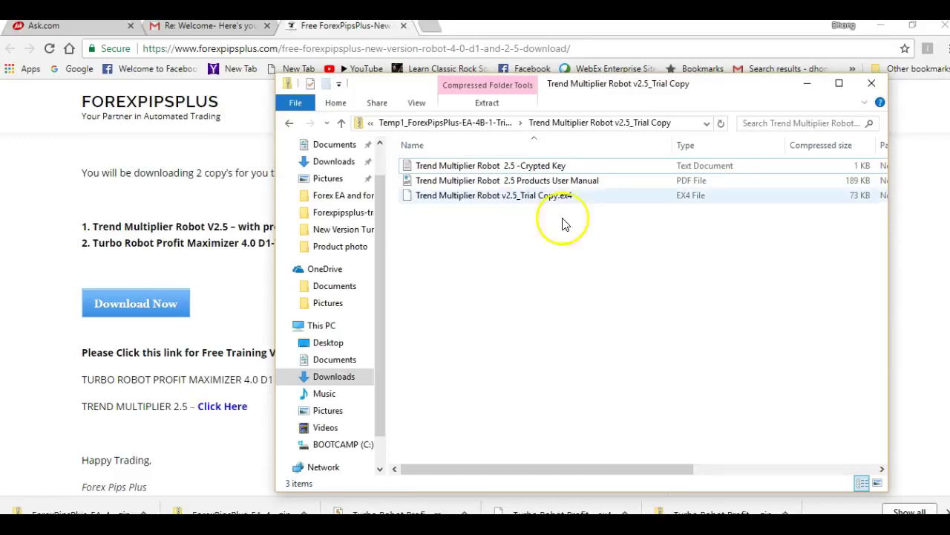
# Examine the archive's Products User Manual PDF entry and the Trial Copy EX4 file entry
pyautogui.click(533, 185)
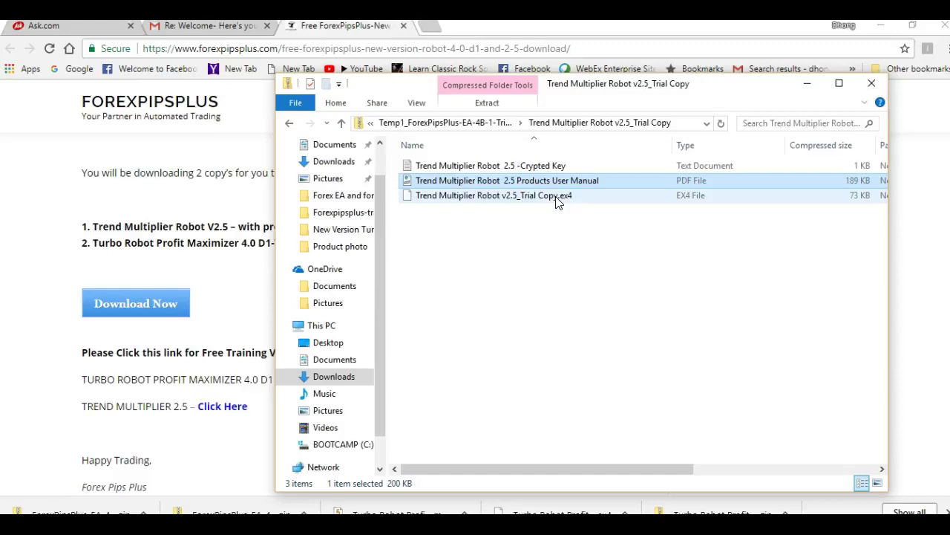
pyautogui.click(572, 214)
pyautogui.click(562, 203)
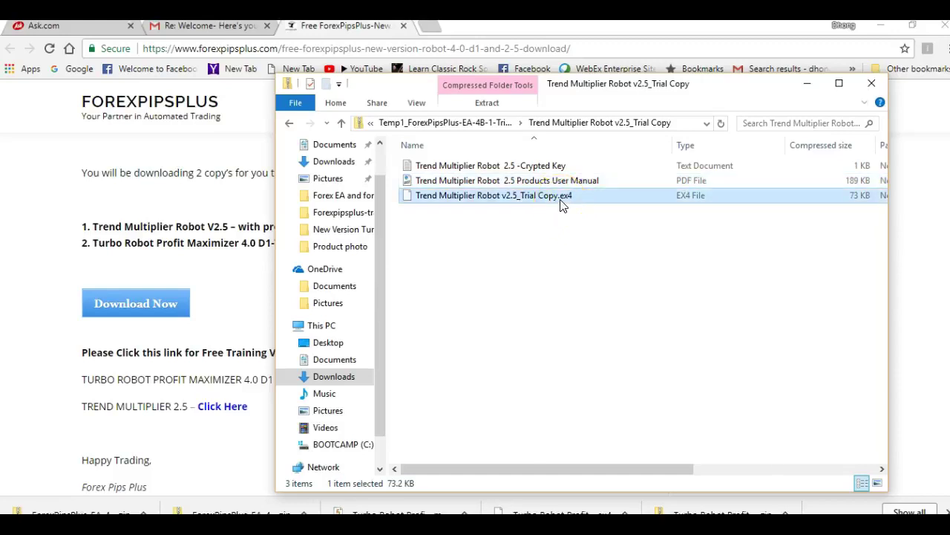
pyautogui.click(530, 222)
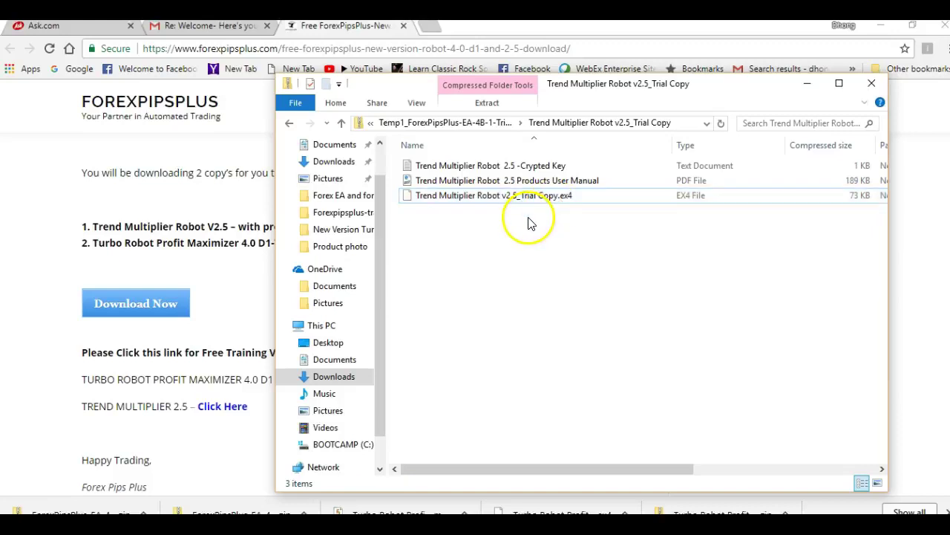
pyautogui.click(539, 210)
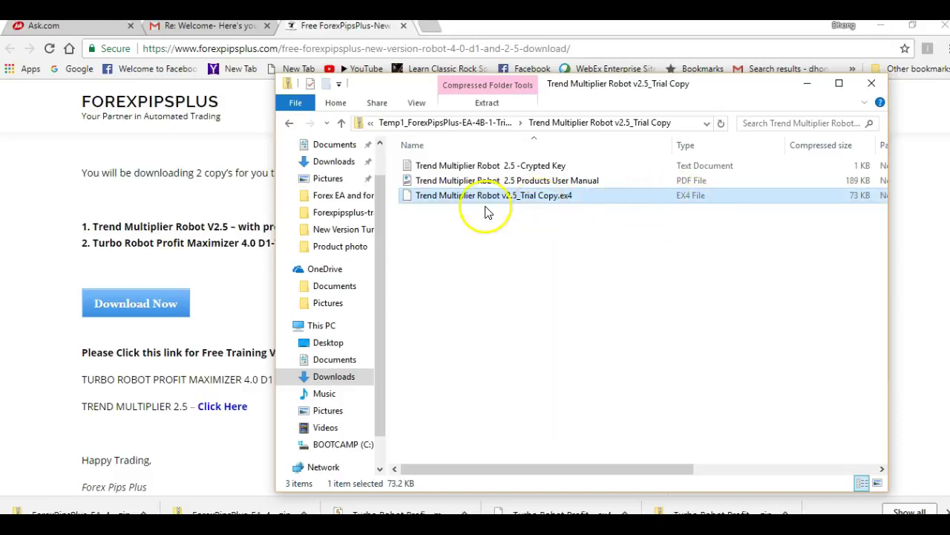
pyautogui.click(550, 223)
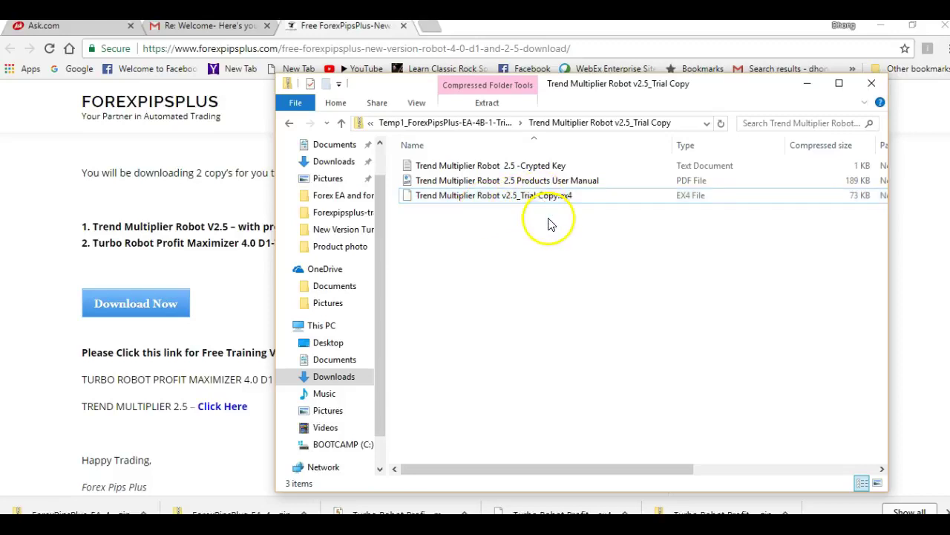
# Copy the file Trend Multiplier Robot v2.5_Trial Copy.ex4 from the archive and return to the download page
pyautogui.click(483, 199)
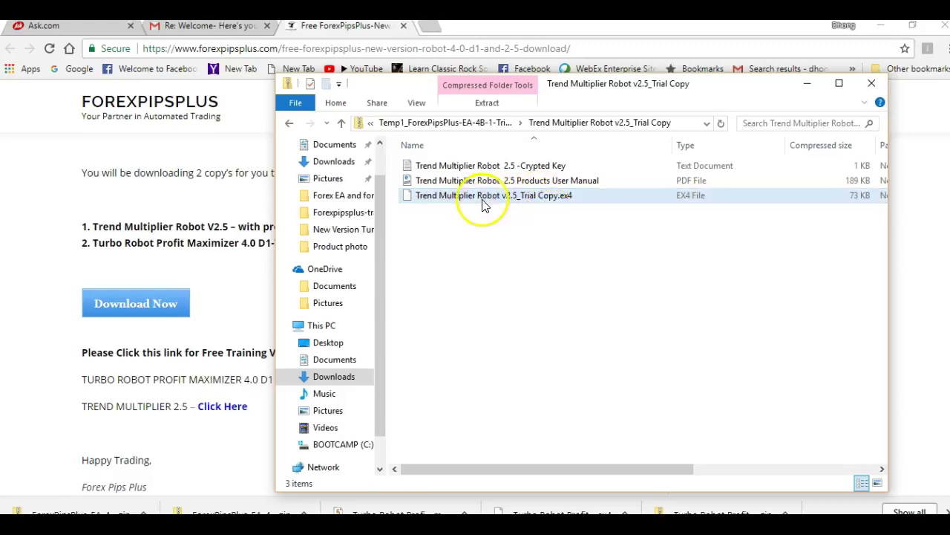
pyautogui.rightClick(525, 197)
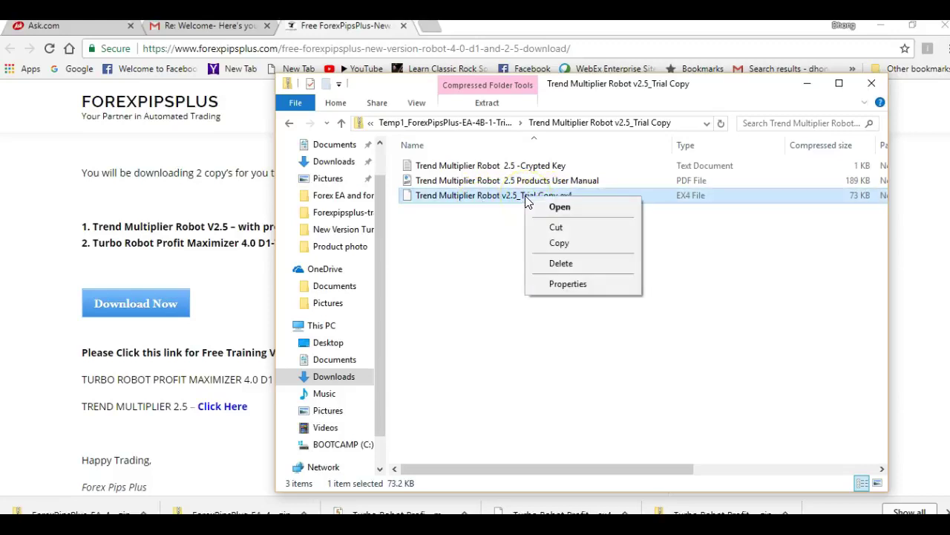
pyautogui.click(573, 245)
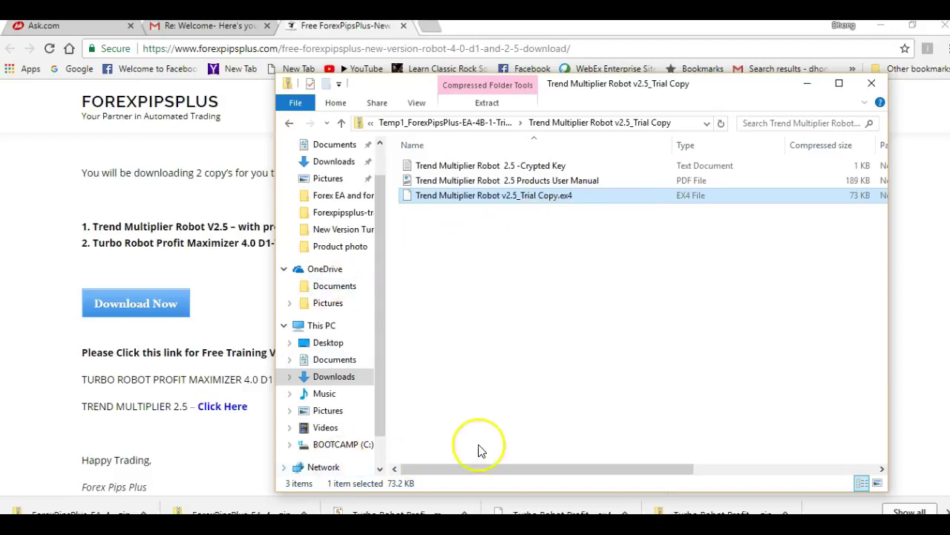
pyautogui.click(917, 289)
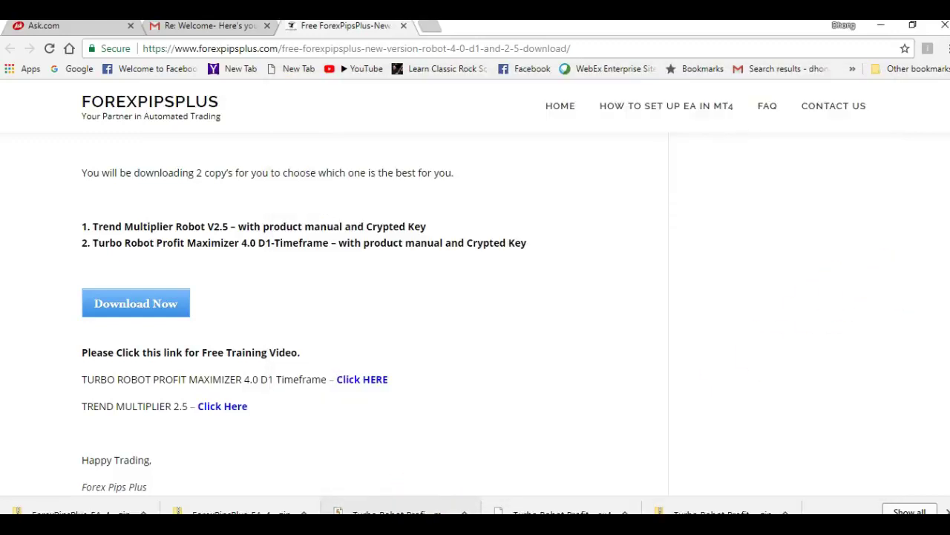
# Switch to MetaTrader 4, open its data folder and go to the MQL4 Experts folder
pyautogui.click(361, 453)
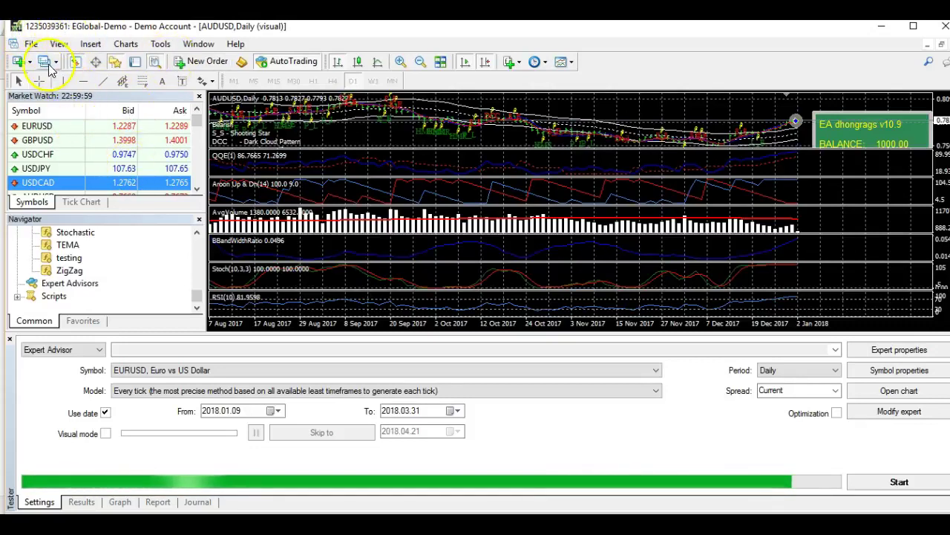
pyautogui.click(31, 46)
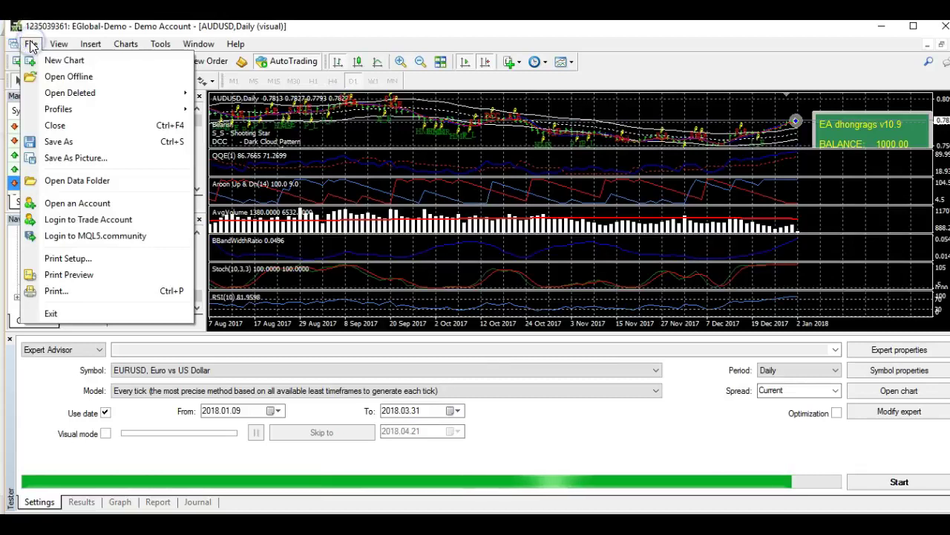
pyautogui.click(83, 181)
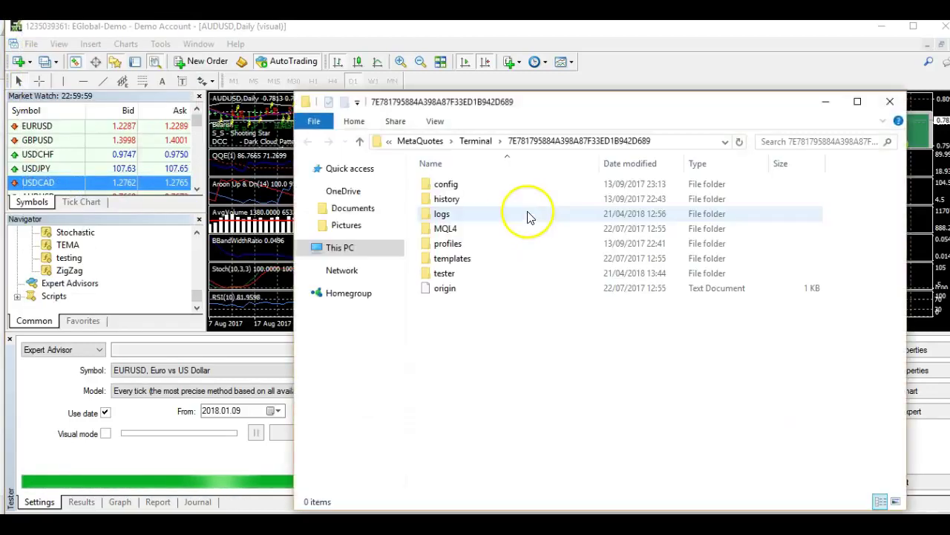
pyautogui.moveTo(692, 112); pyautogui.dragTo(568, 63)
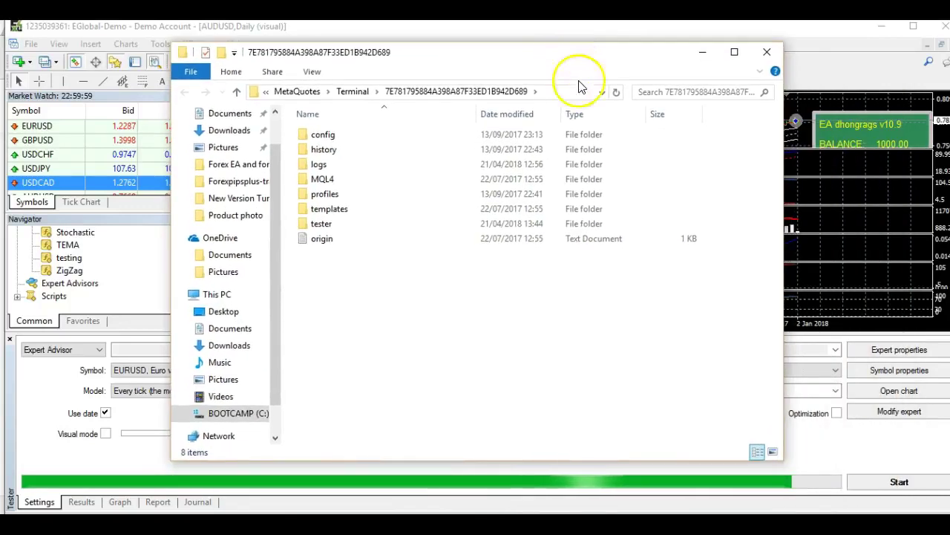
pyautogui.click(338, 181)
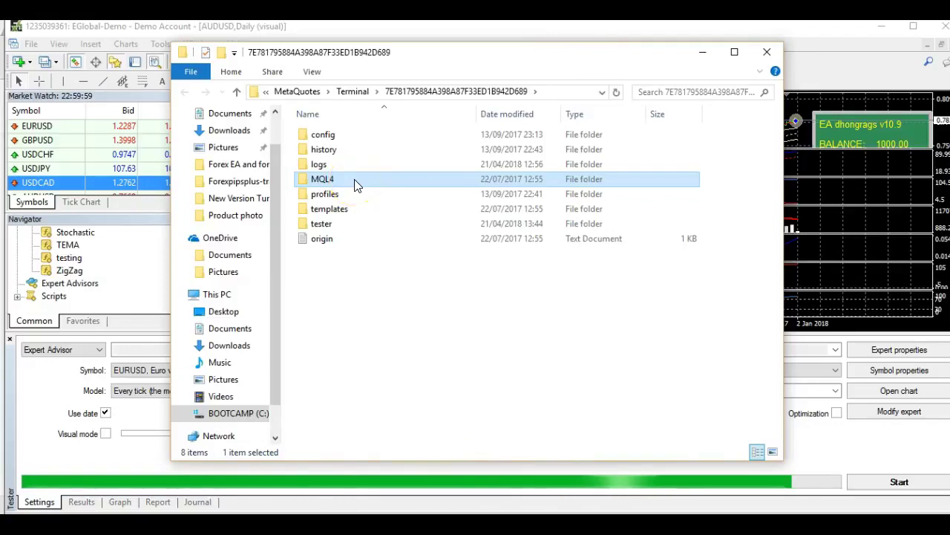
pyautogui.doubleClick(355, 184)
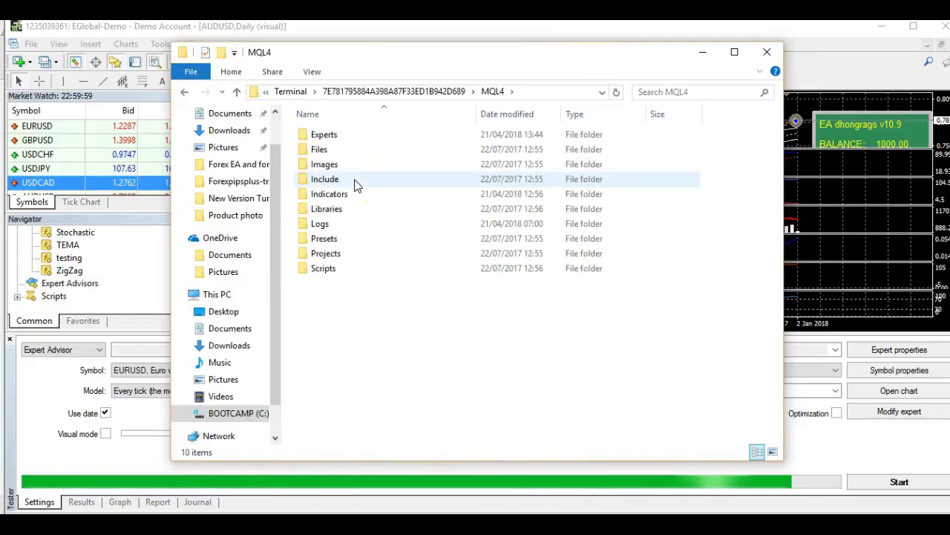
pyautogui.doubleClick(350, 137)
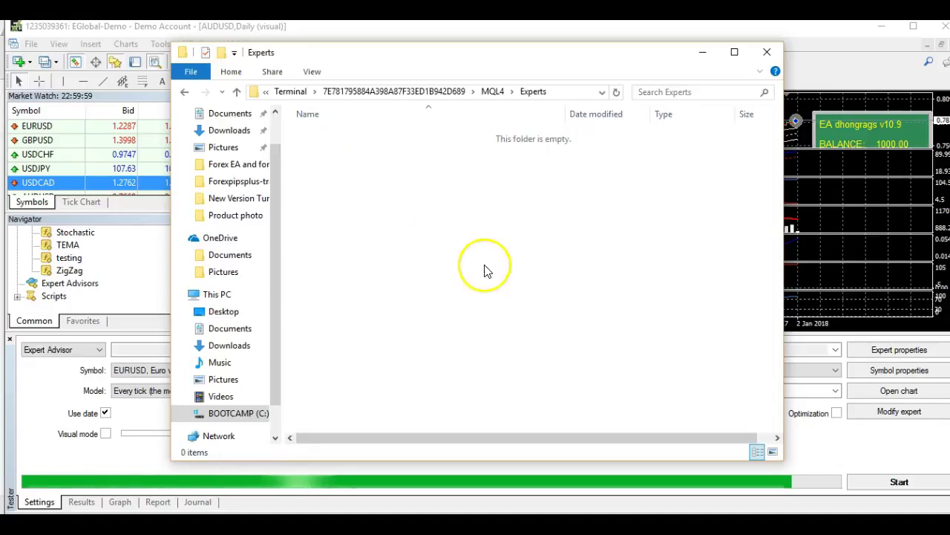
# Paste Trend Multiplier Robot v2.5_Trial Copy.ex4 into the Experts folder and close the folder window
pyautogui.rightClick(419, 201)
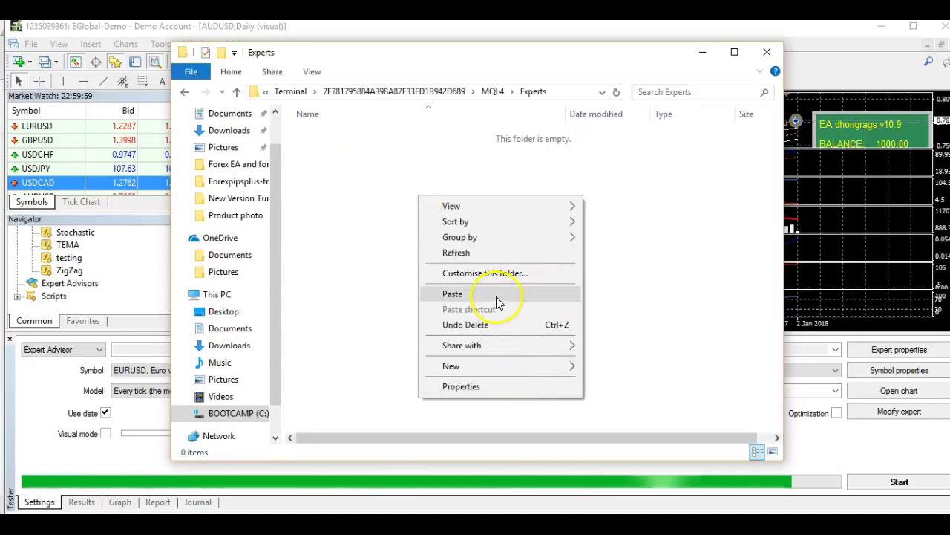
pyautogui.click(496, 294)
pyautogui.click(545, 312)
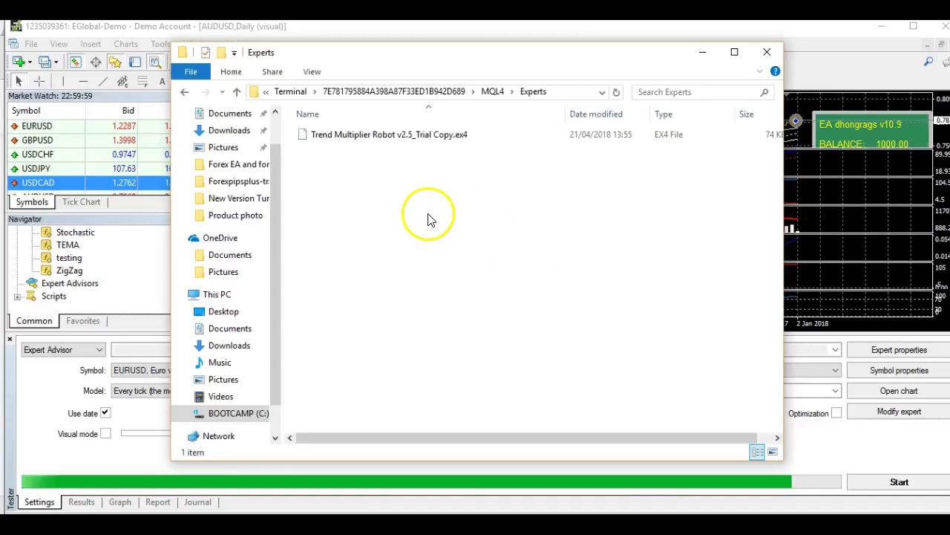
pyautogui.click(475, 201)
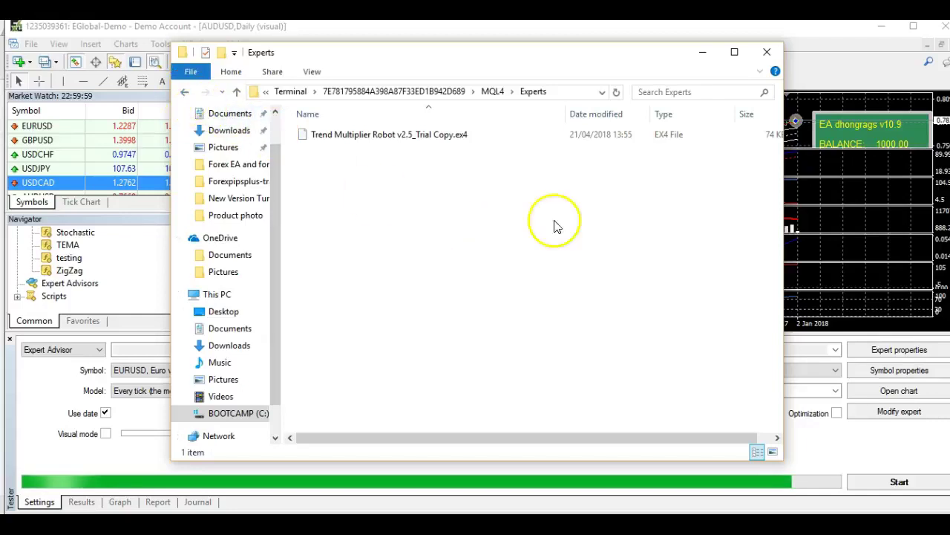
pyautogui.click(767, 60)
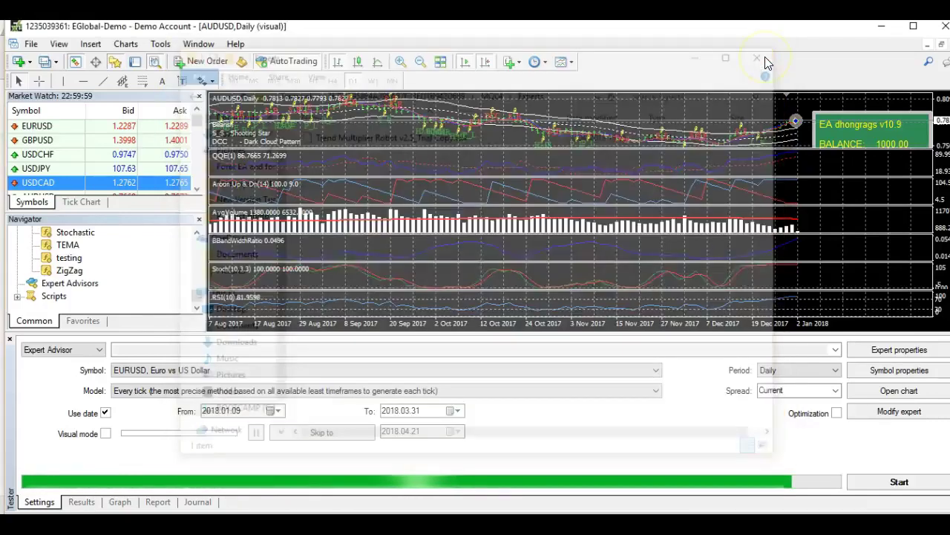
# Hide the Navigator and show it again
pyautogui.scroll(3, 144, 279)
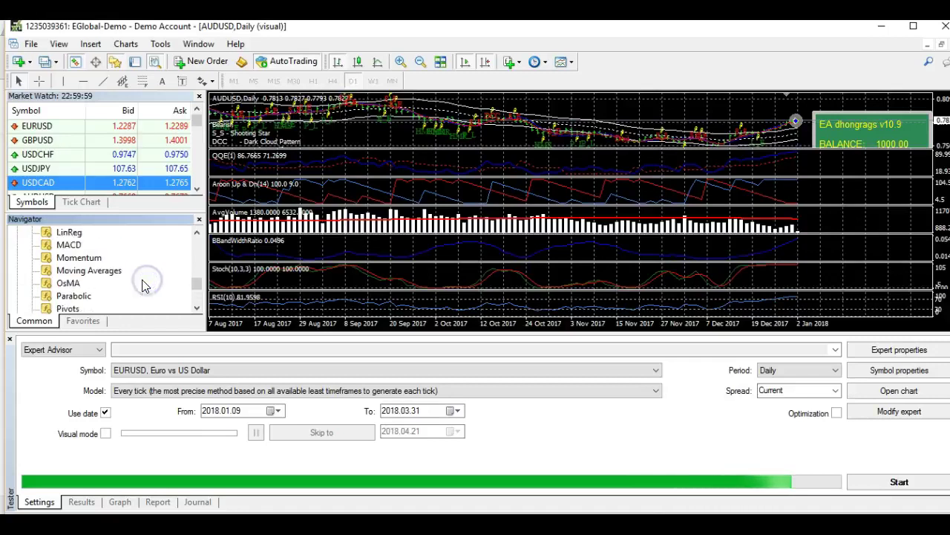
pyautogui.scroll(5, 144, 286)
pyautogui.hotkey('ctrl', 'n')
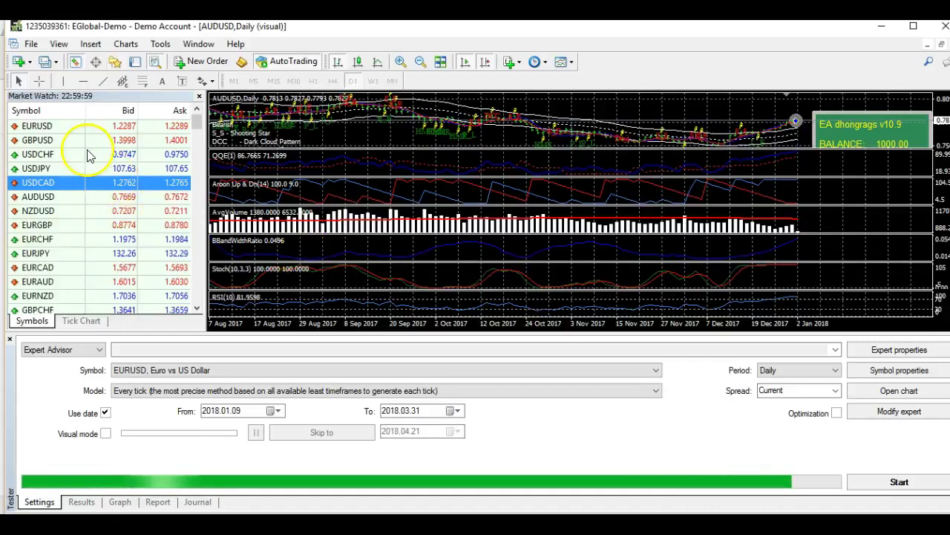
pyautogui.click(59, 44)
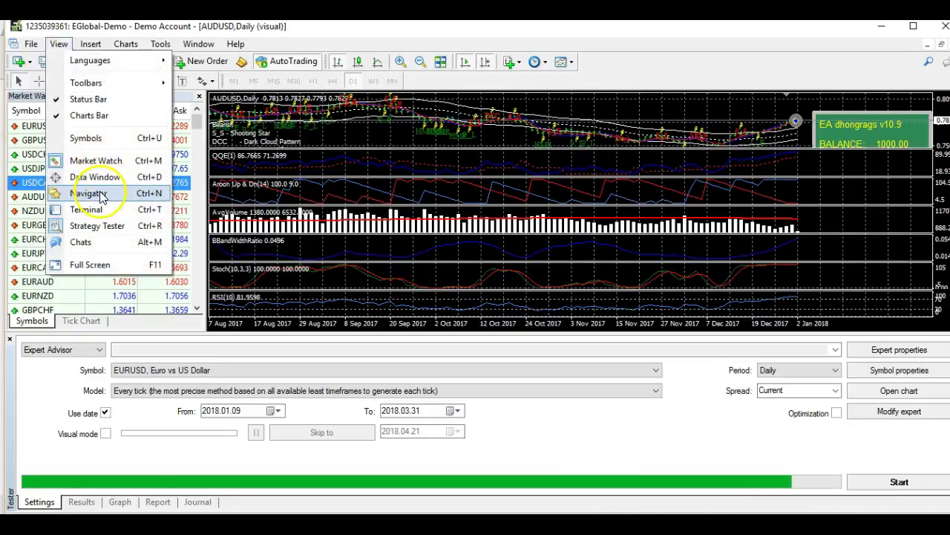
pyautogui.moveTo(39, 48)
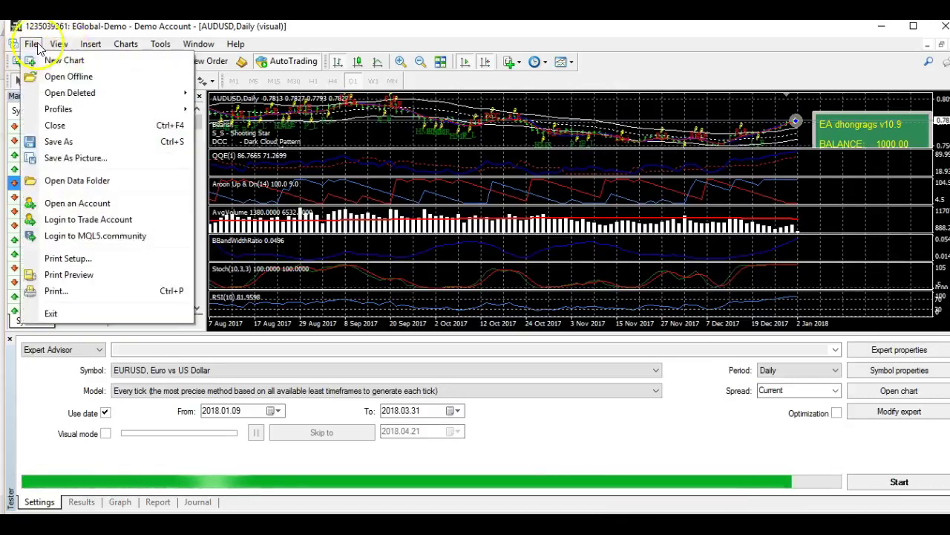
pyautogui.click(89, 193)
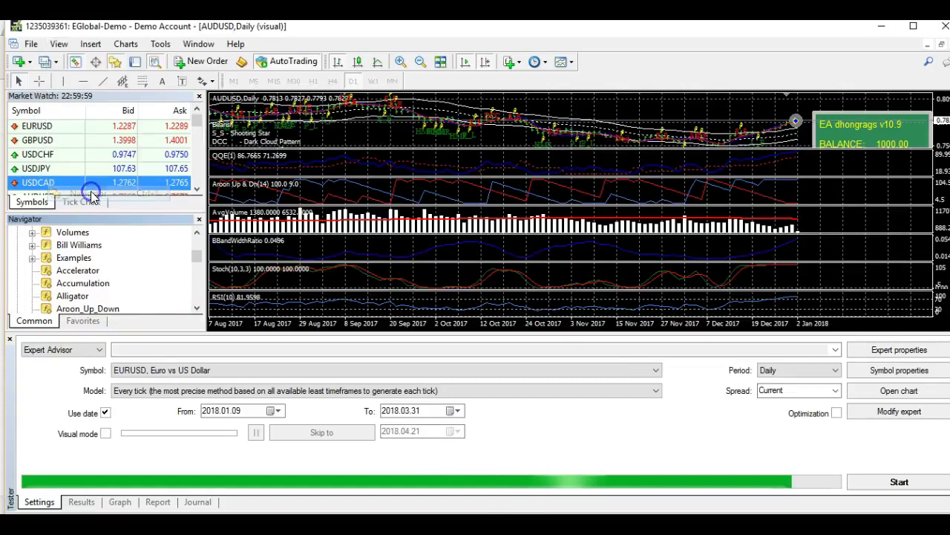
# Refresh the Navigator's Expert Advisors list and select Trend Multiplier Robot v2.5_Trial Copy in it
pyautogui.scroll(-10, 175, 269)
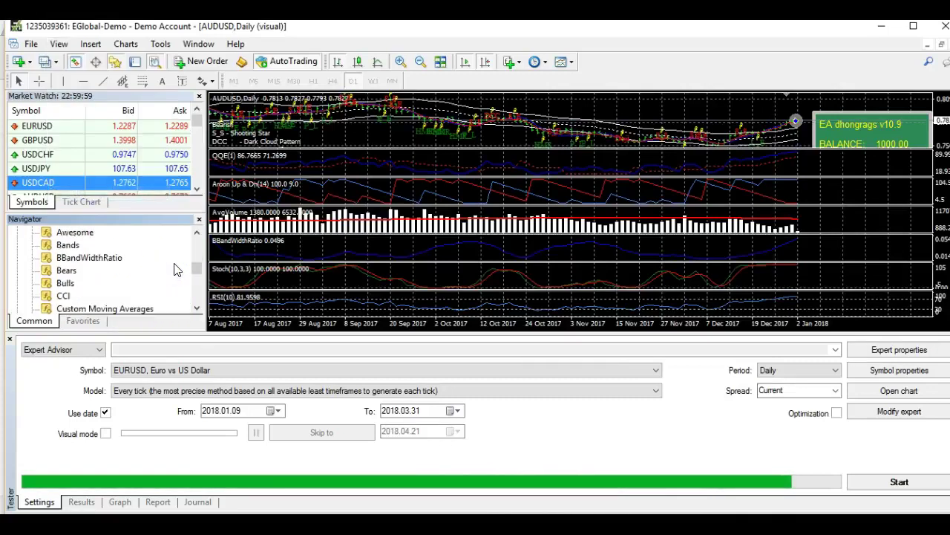
pyautogui.click(68, 283)
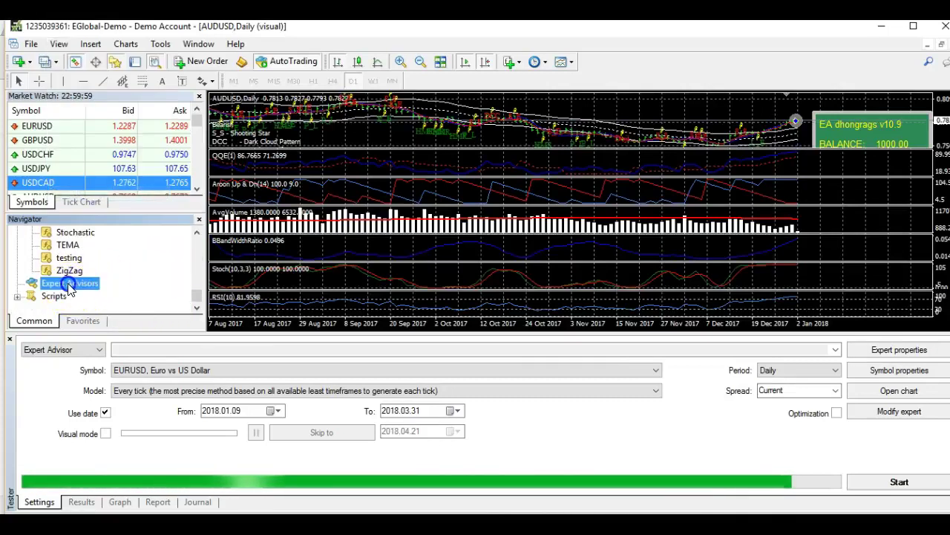
pyautogui.rightClick(64, 283)
pyautogui.click(94, 339)
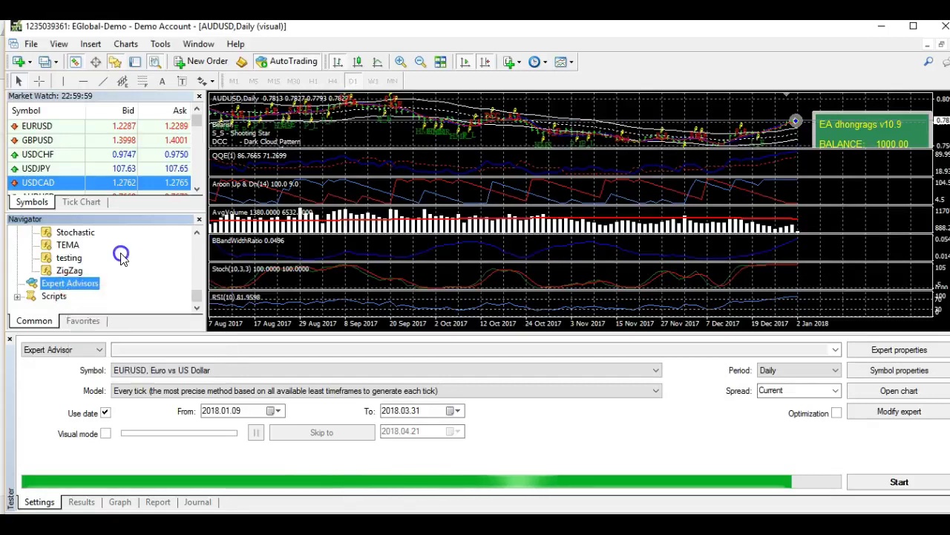
pyautogui.rightClick(78, 284)
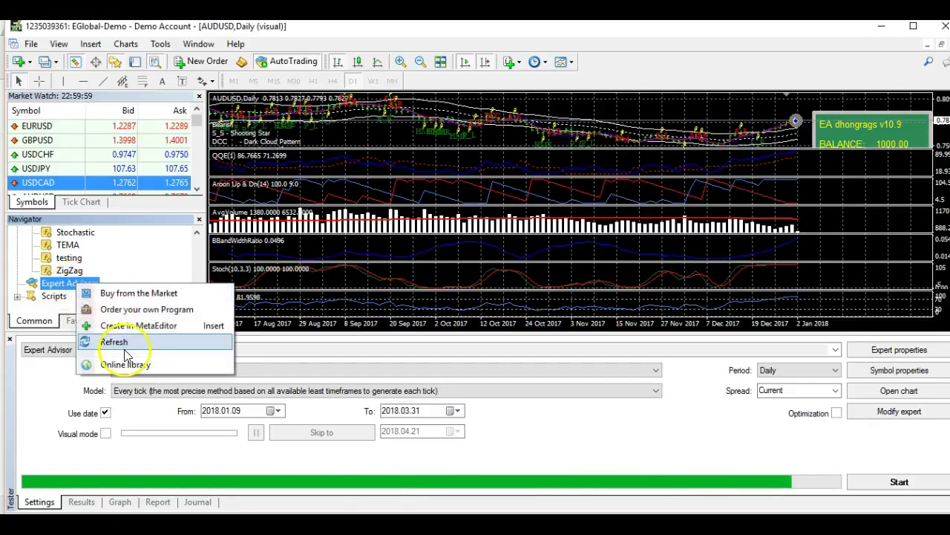
pyautogui.click(97, 341)
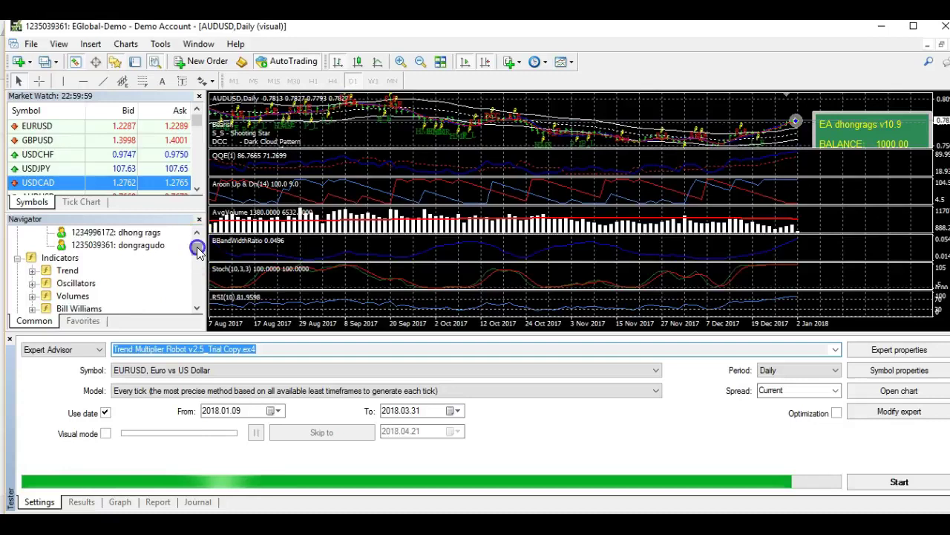
pyautogui.moveTo(196, 250); pyautogui.dragTo(197, 295)
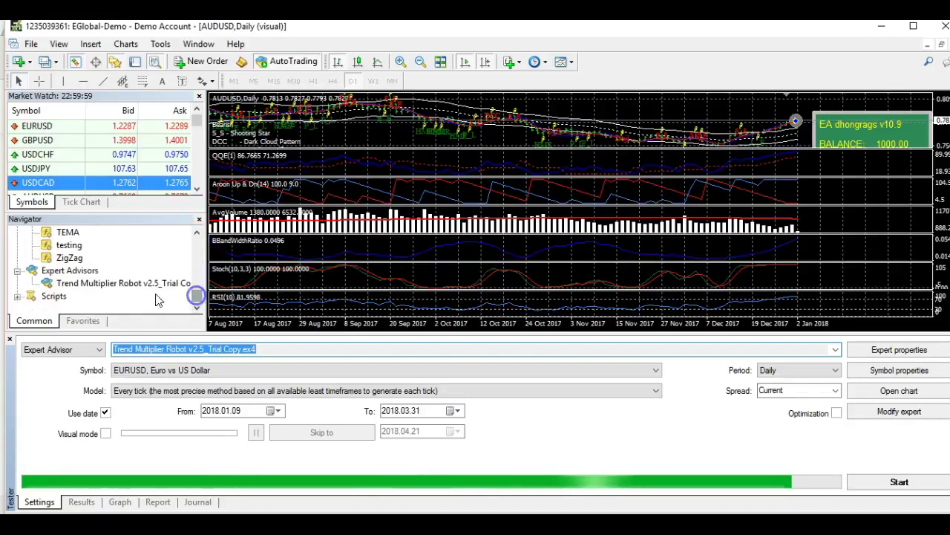
pyautogui.click(130, 284)
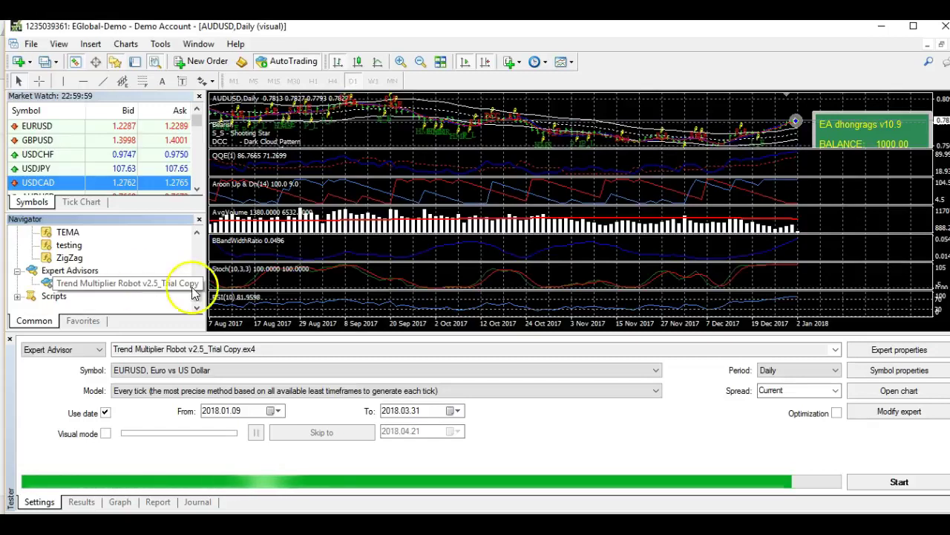
pyautogui.click(127, 287)
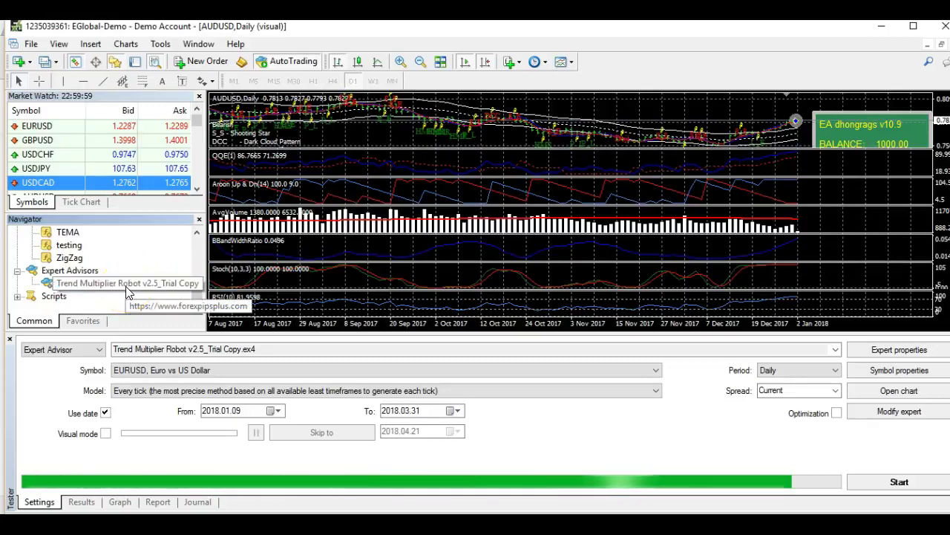
pyautogui.click(125, 286)
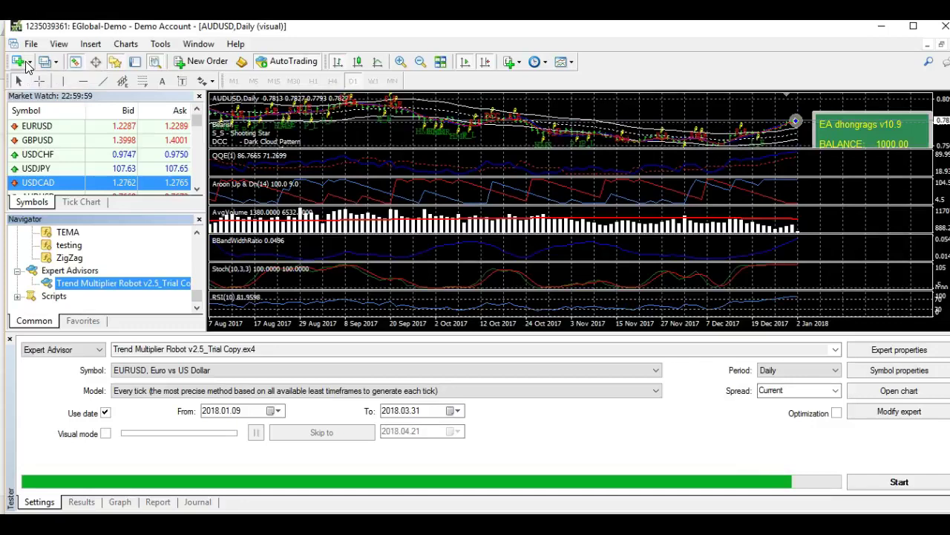
# Open a new EURUSD chart and set its timeframe to H1
pyautogui.click(23, 65)
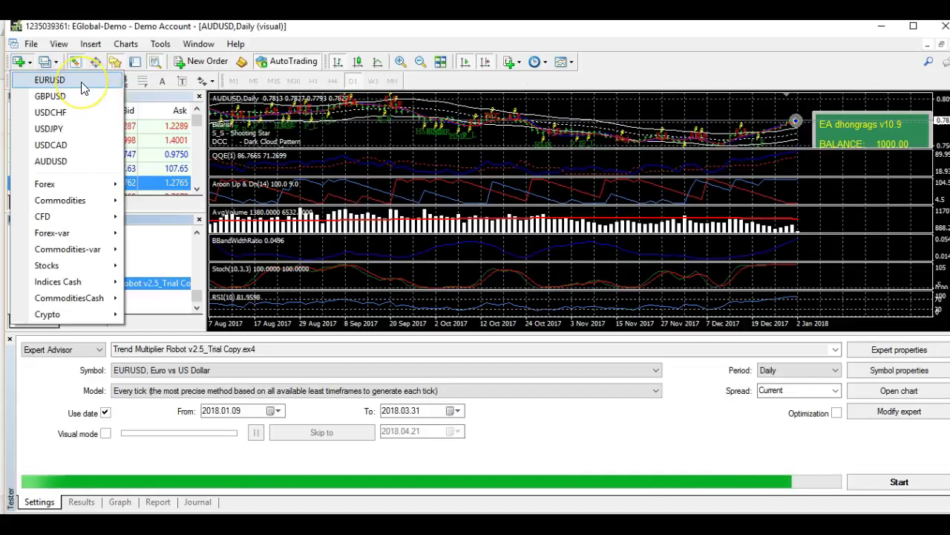
pyautogui.click(49, 80)
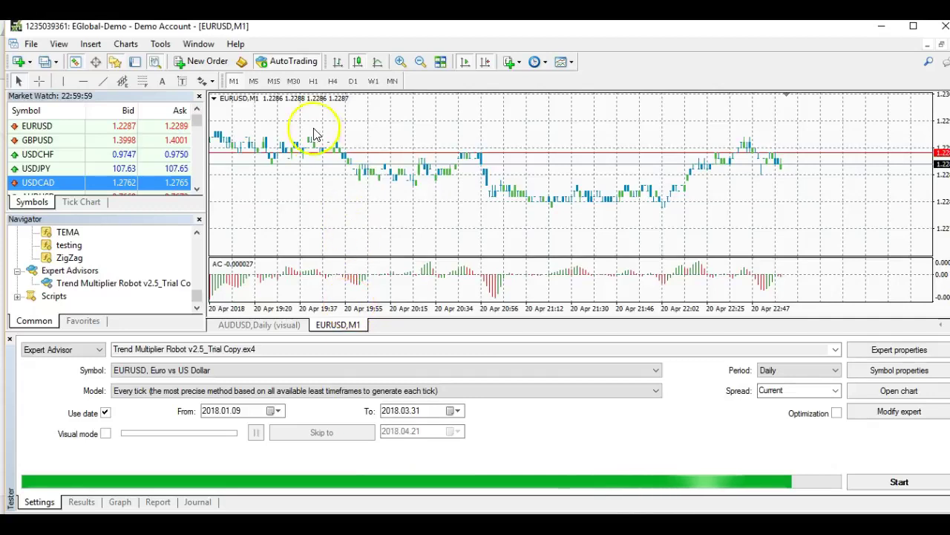
pyautogui.click(312, 81)
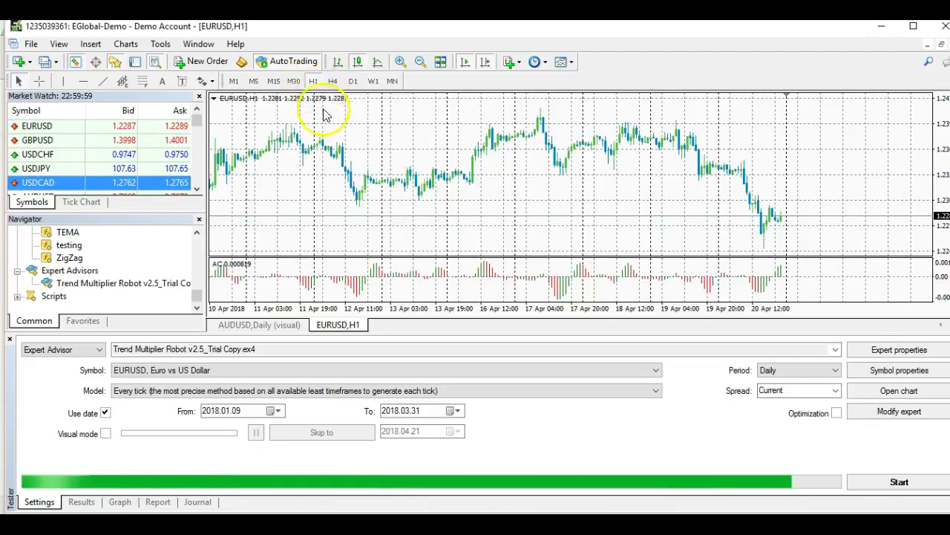
# Toggle AutoTrading and leave it enabled for the expert advisor
pyautogui.click(290, 64)
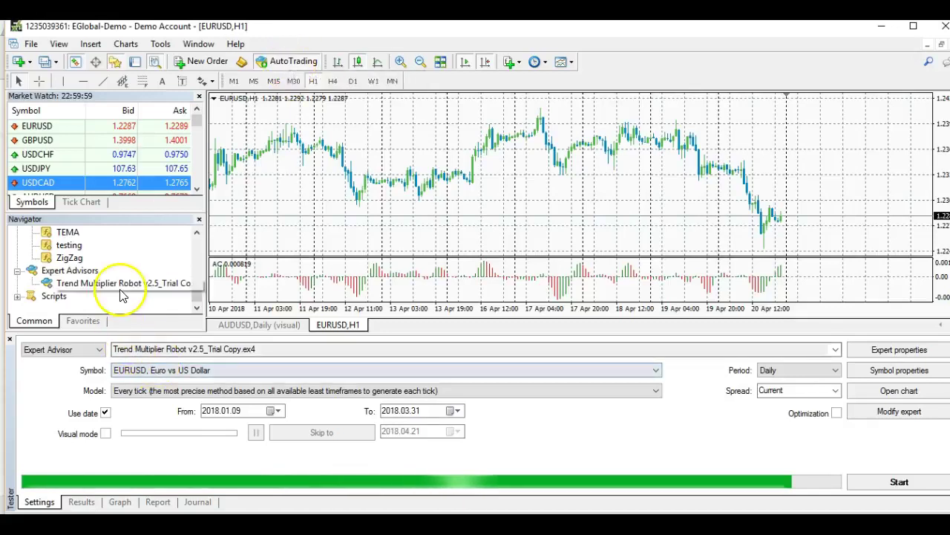
pyautogui.click(288, 64)
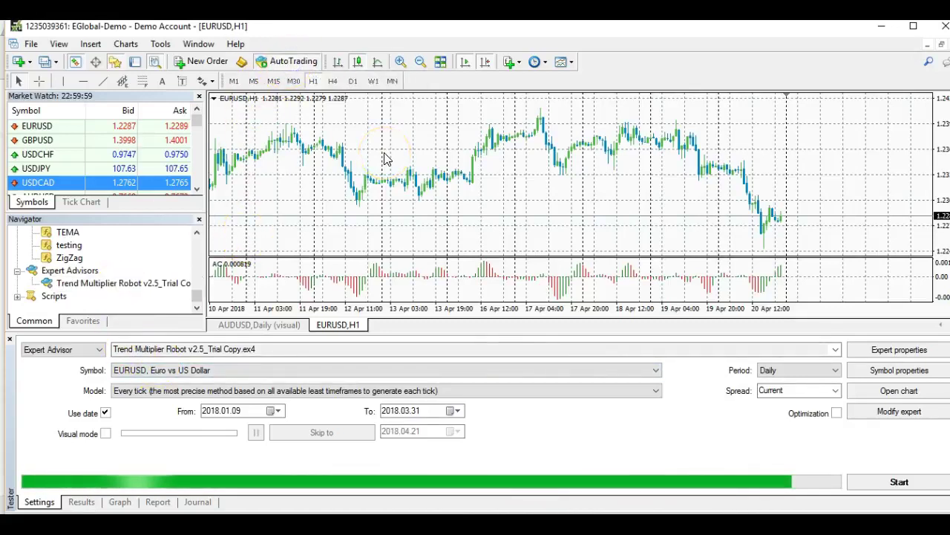
pyautogui.click(295, 61)
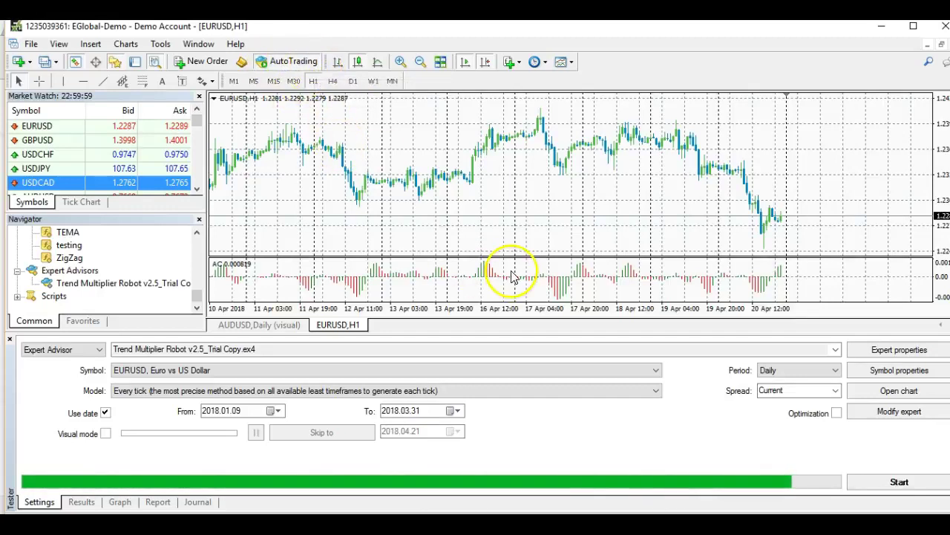
# Attach Trend Multiplier Robot v2.5_Trial Copy to the EURUSD H1 chart with its default inputs
pyautogui.click(115, 285)
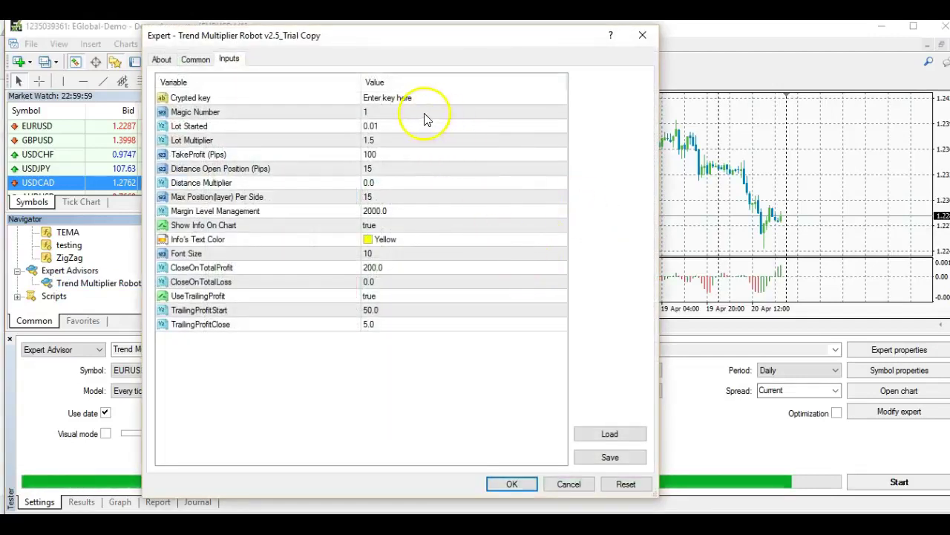
pyautogui.click(512, 484)
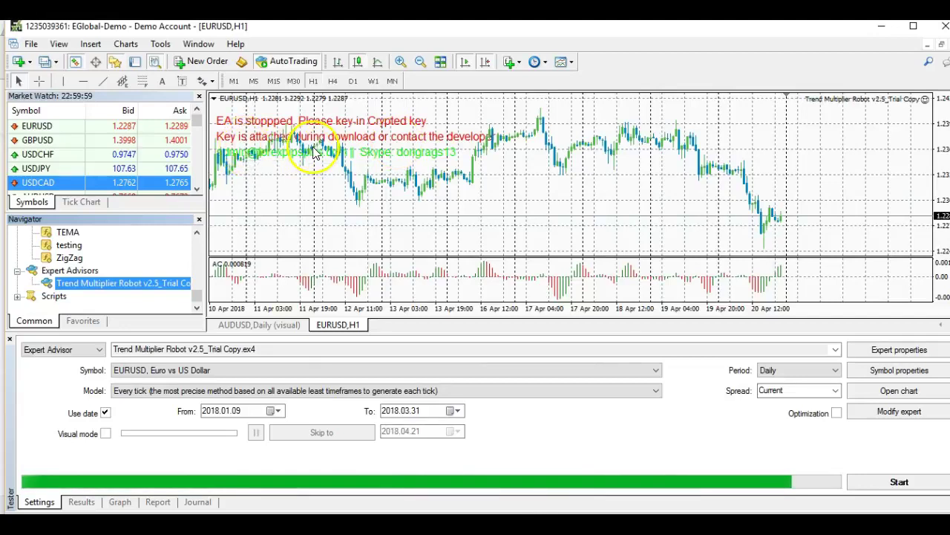
pyautogui.moveTo(480, 153)
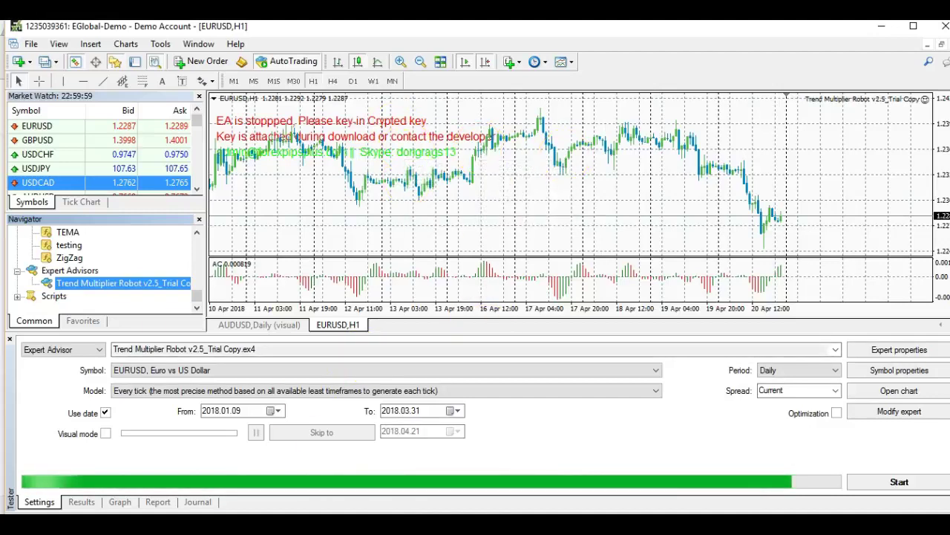
# Switch to the File Explorer window of the Trend Multiplier Robot v2.5_Trial Copy folder and move it clear of the chart messages
pyautogui.click(223, 468)
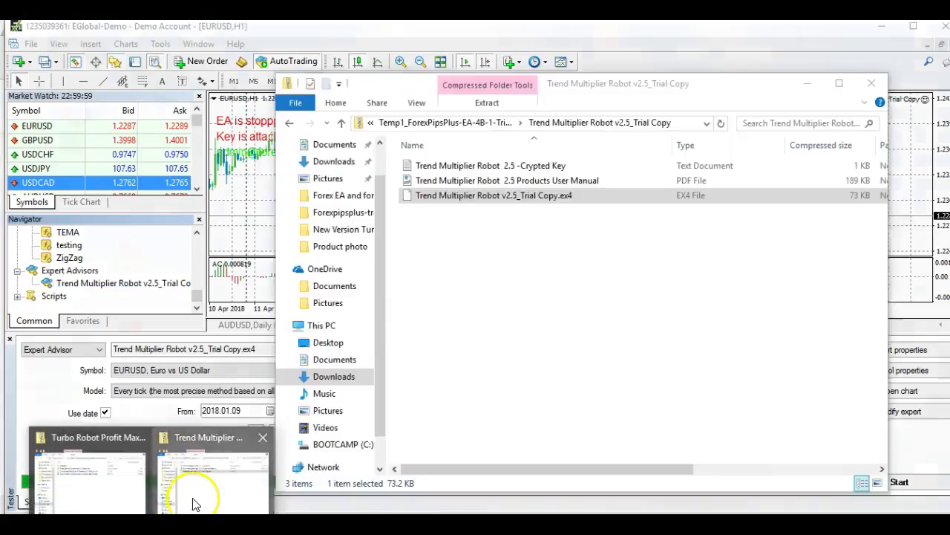
pyautogui.moveTo(594, 84); pyautogui.dragTo(669, 156)
pyautogui.click(580, 246)
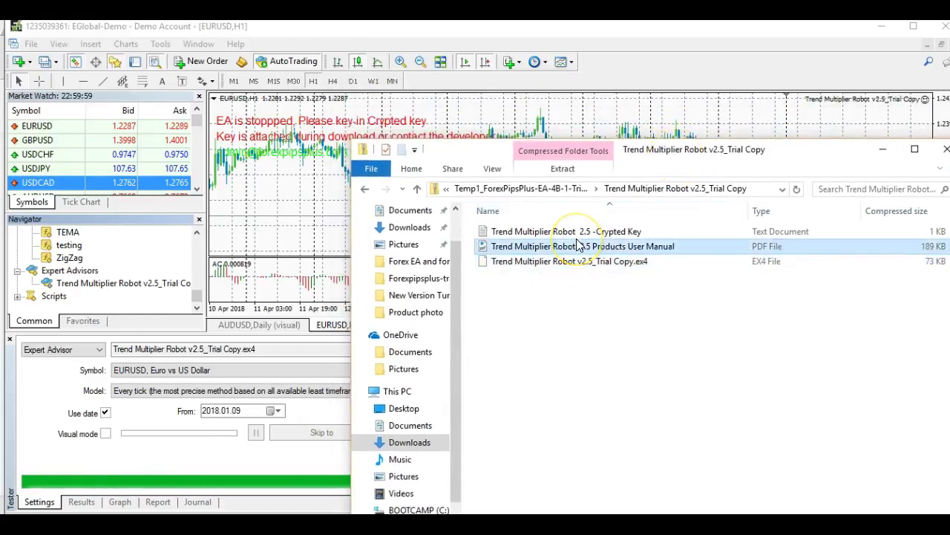
pyautogui.doubleClick(579, 246)
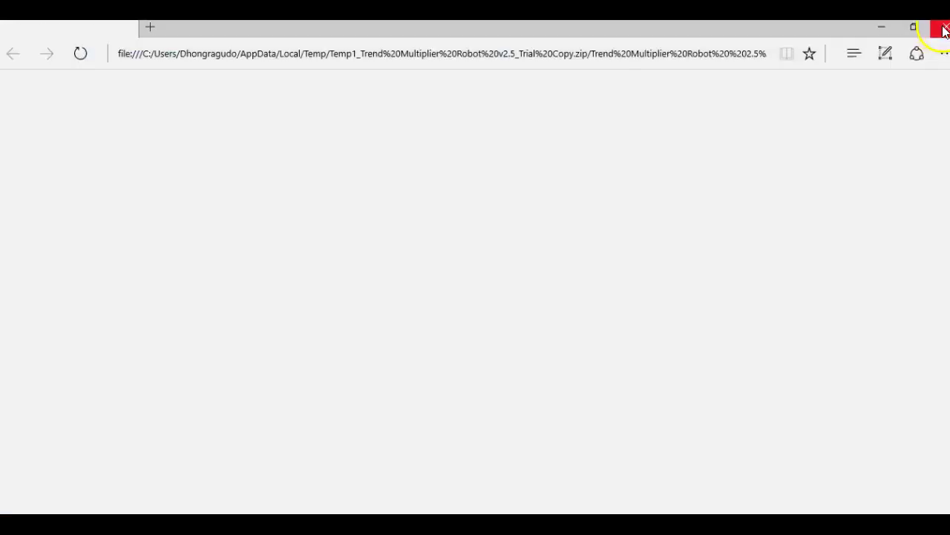
pyautogui.click(940, 30)
# Copy the crypted key from the Trend Multiplier Robot 2.5 -Crypted Key text file, then put the file and folder windows away
pyautogui.click(586, 235)
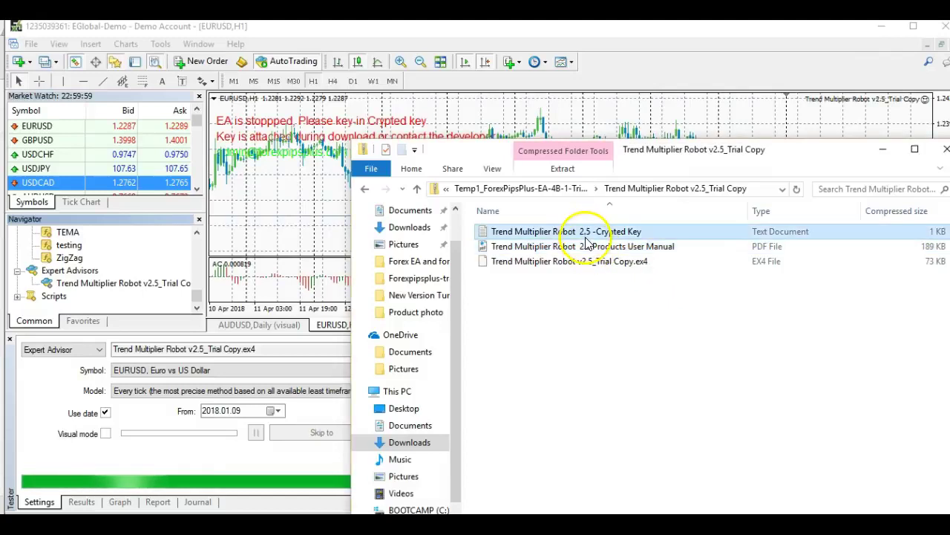
pyautogui.doubleClick(547, 231)
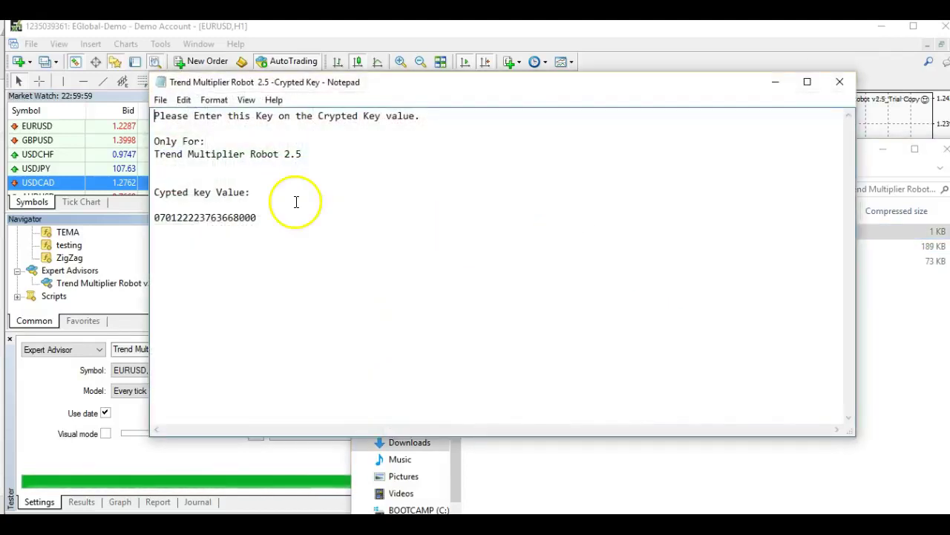
pyautogui.rightClick(232, 215)
pyautogui.click(305, 262)
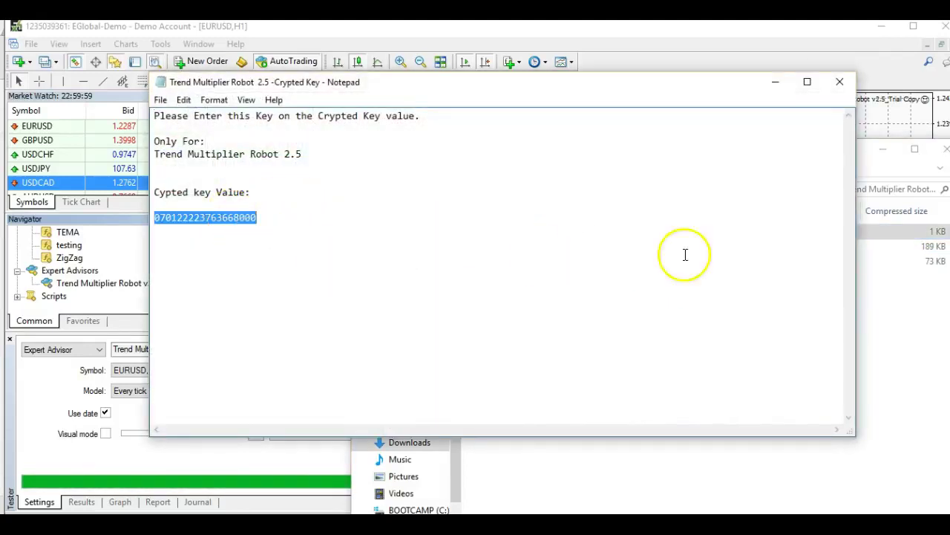
pyautogui.click(840, 82)
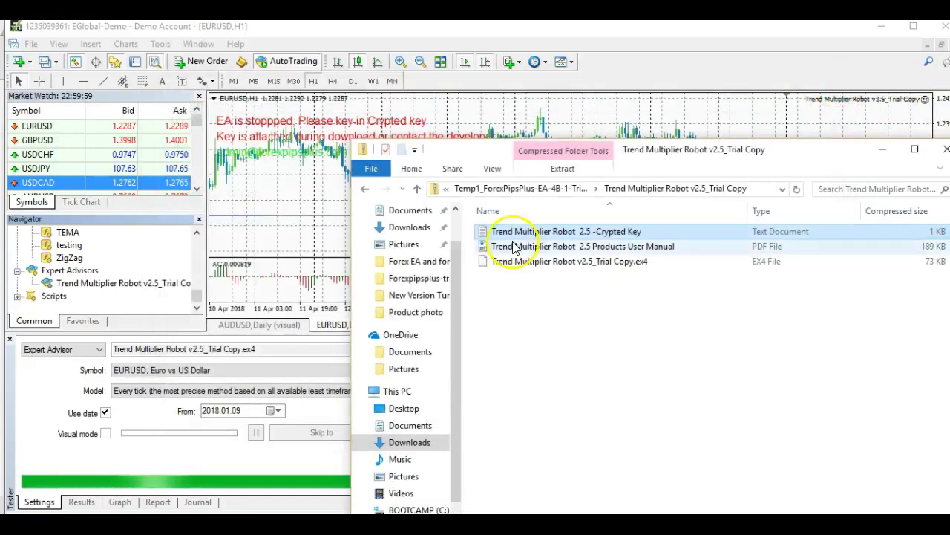
pyautogui.click(883, 149)
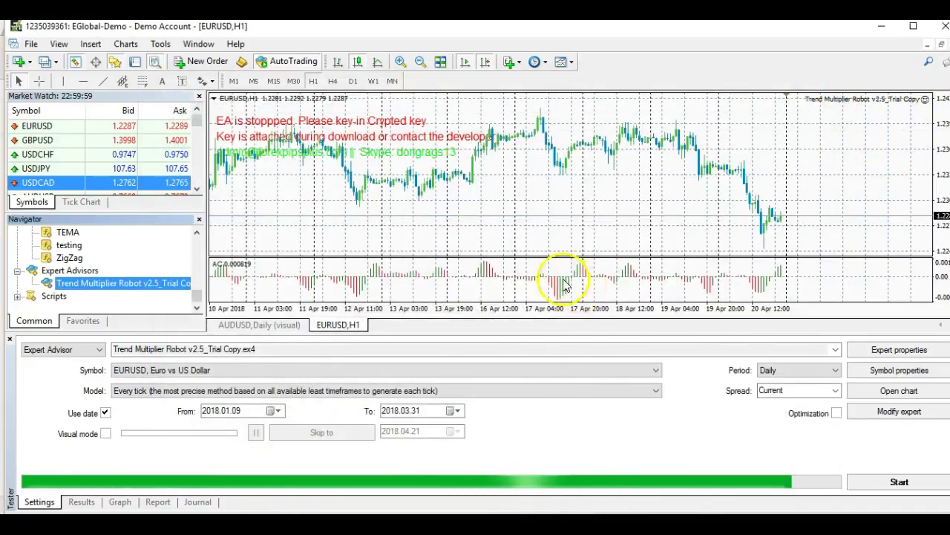
# Open the properties of the expert advisor on the EURUSD H1 chart and paste the copied key as its Crypted key input
pyautogui.rightClick(450, 119)
pyautogui.click(436, 107)
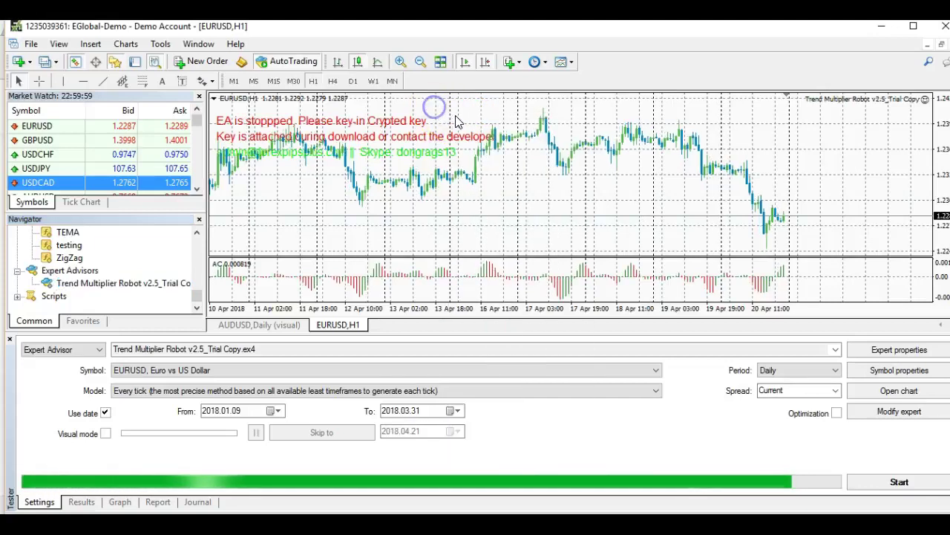
pyautogui.rightClick(457, 121)
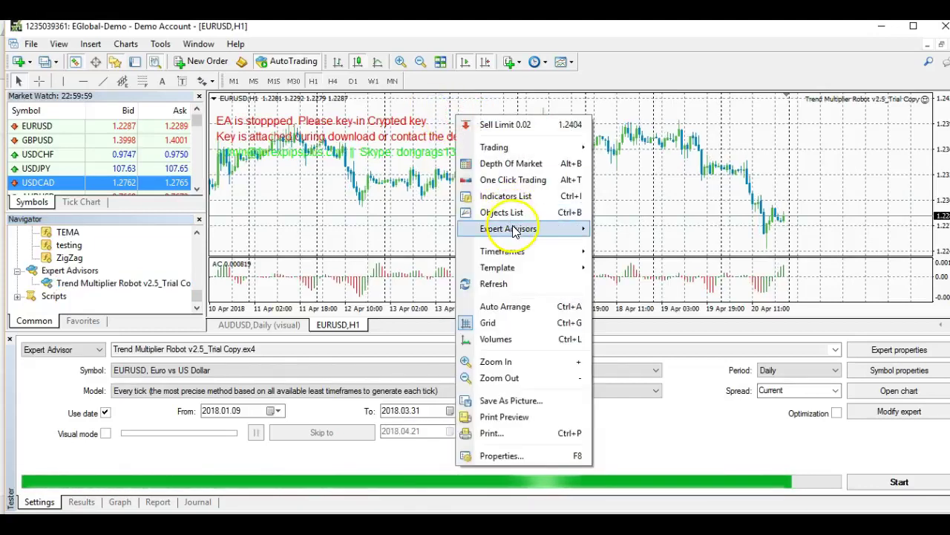
pyautogui.moveTo(519, 228)
pyautogui.click(652, 229)
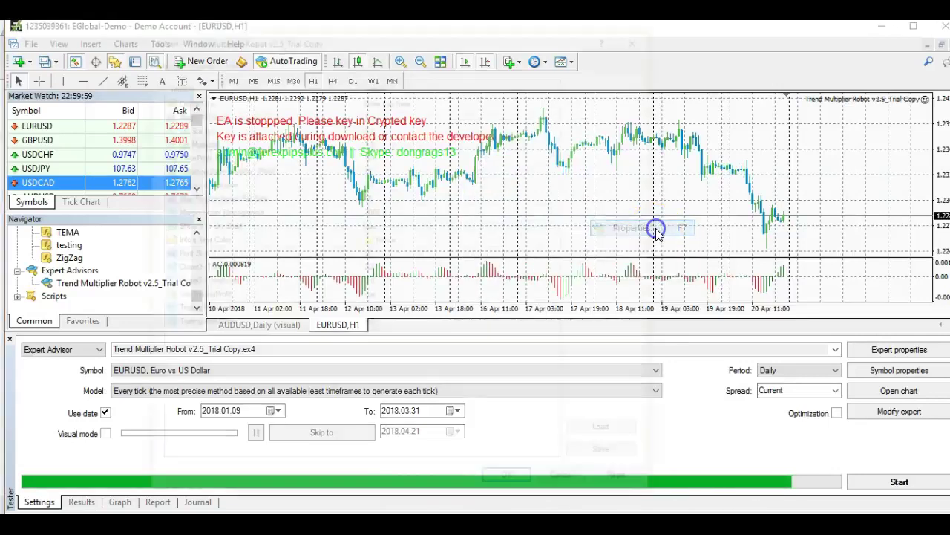
pyautogui.moveTo(474, 37); pyautogui.dragTo(571, 58)
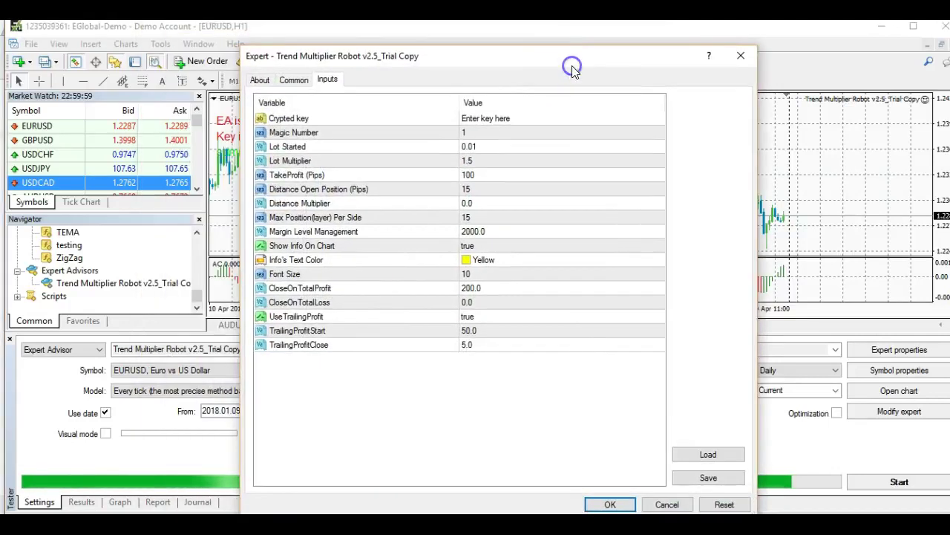
pyautogui.click(530, 118)
pyautogui.click(532, 116)
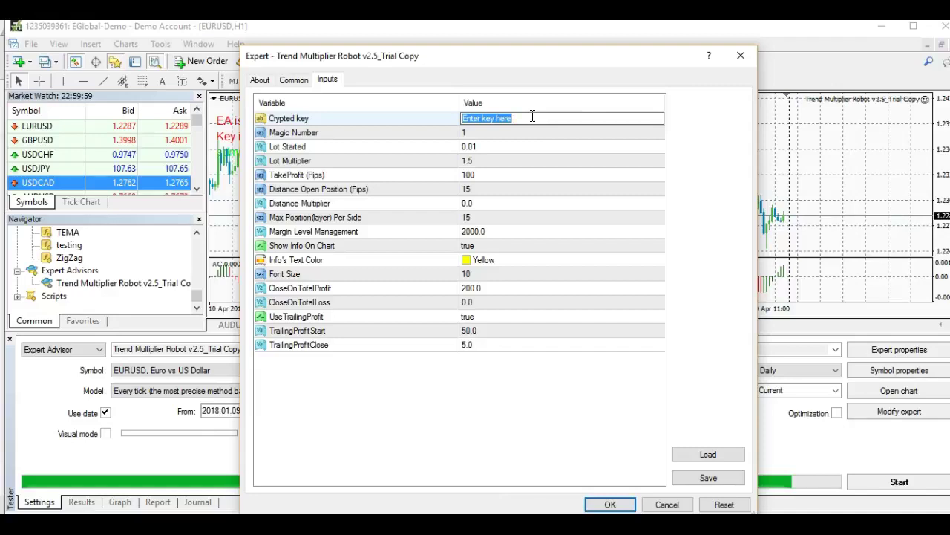
pyautogui.rightClick(524, 118)
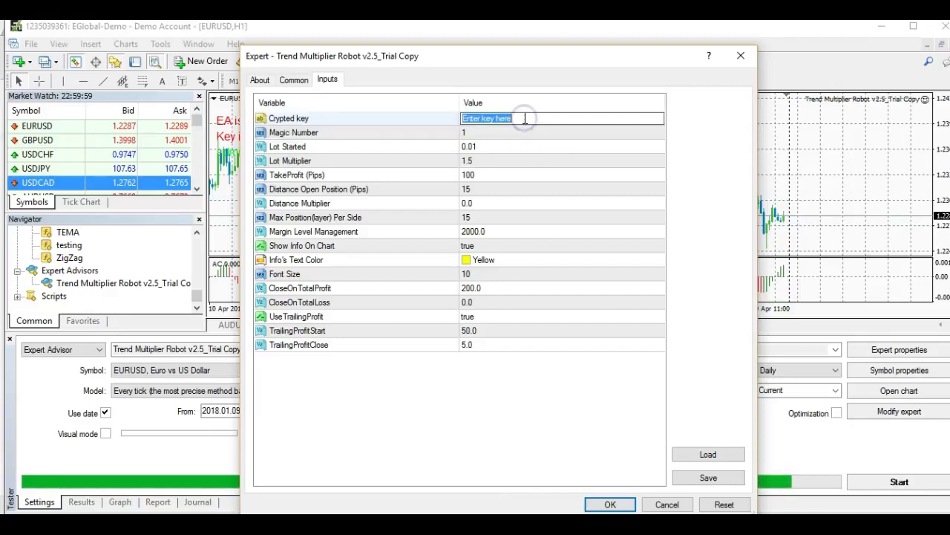
pyautogui.click(575, 166)
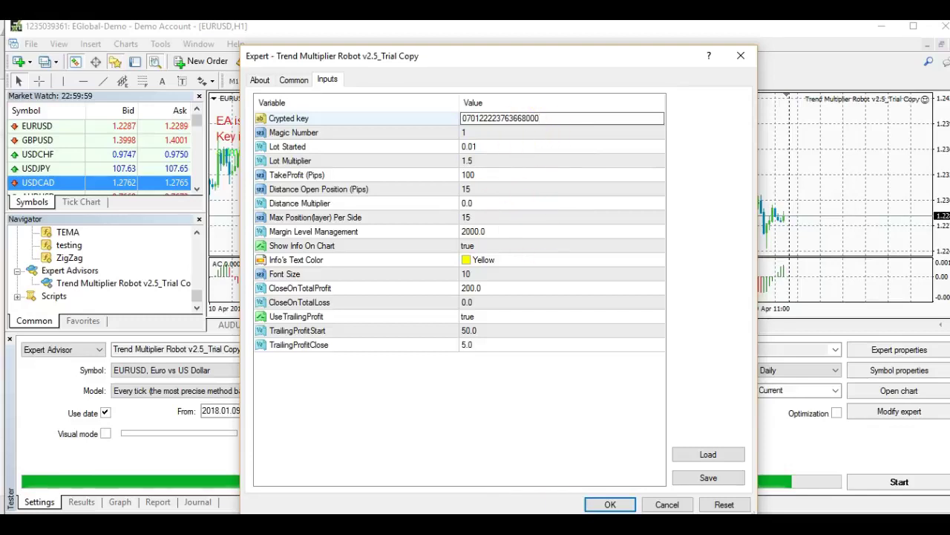
# Look over the lot, distance, position and margin inputs of the expert advisor and apply its properties to the chart
pyautogui.click(534, 159)
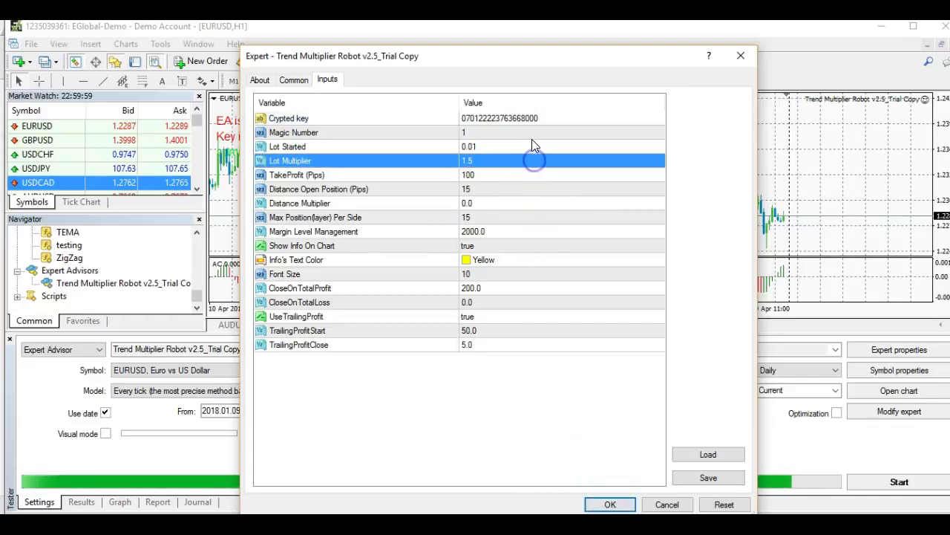
pyautogui.click(578, 231)
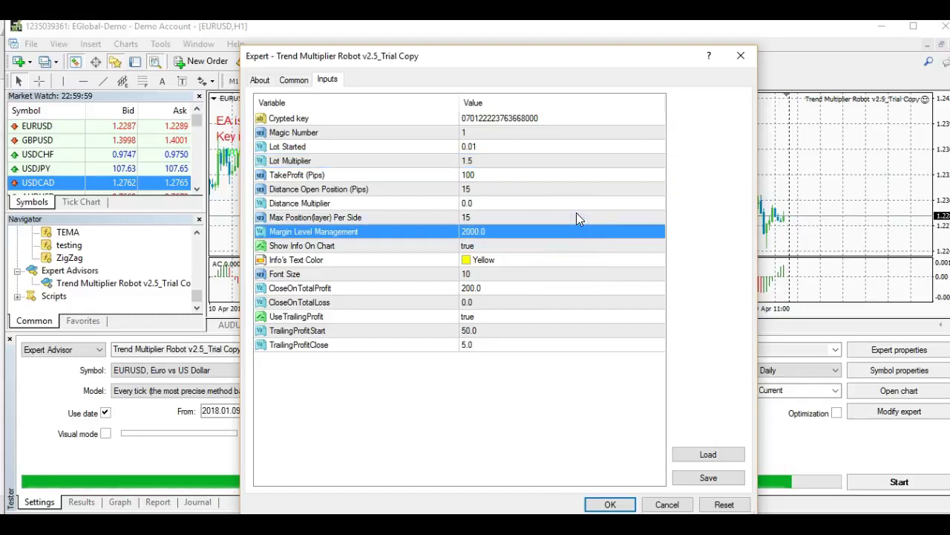
pyautogui.click(574, 218)
pyautogui.click(569, 188)
pyautogui.click(565, 161)
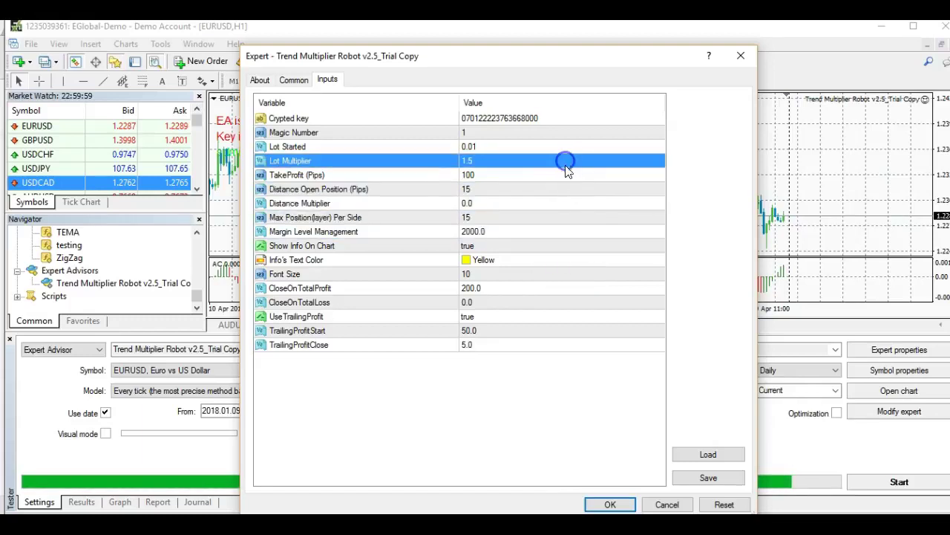
pyautogui.click(582, 202)
pyautogui.click(570, 218)
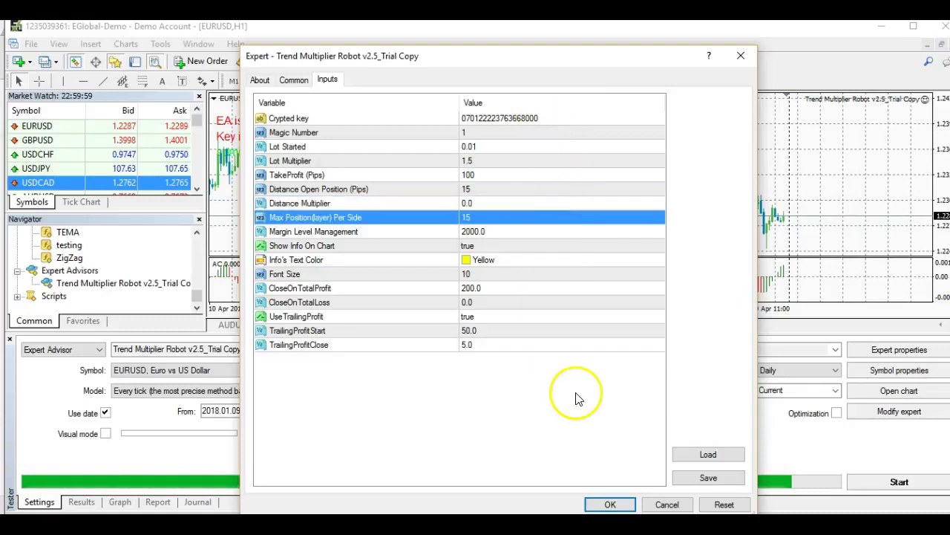
pyautogui.click(611, 505)
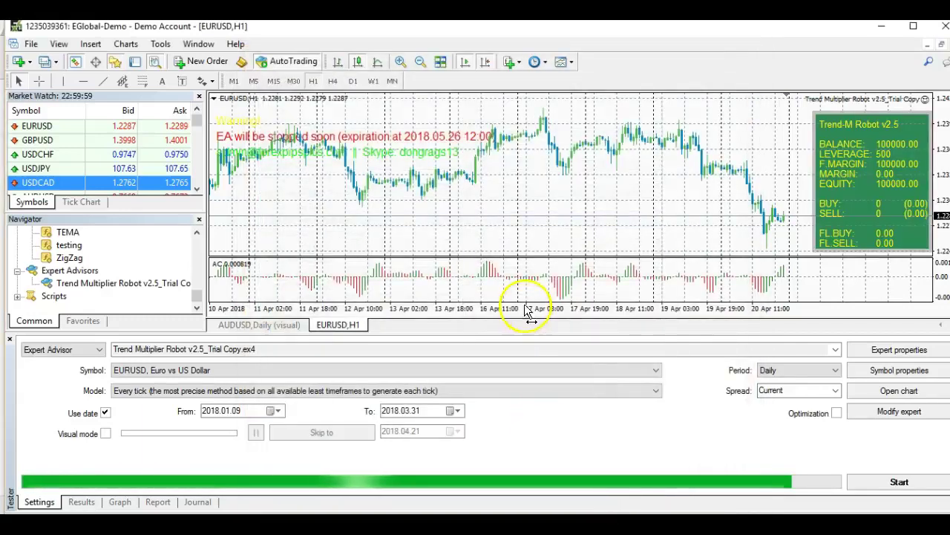
pyautogui.click(249, 144)
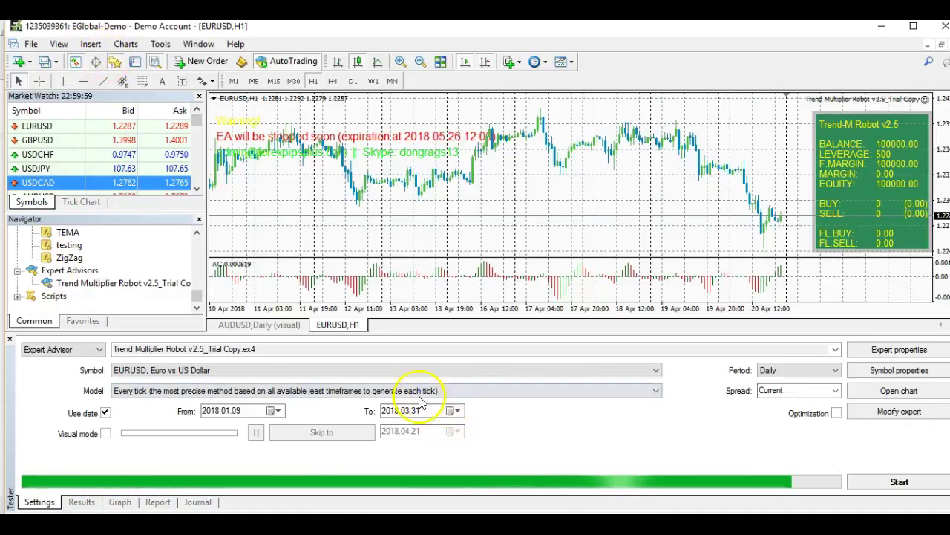
pyautogui.click(883, 359)
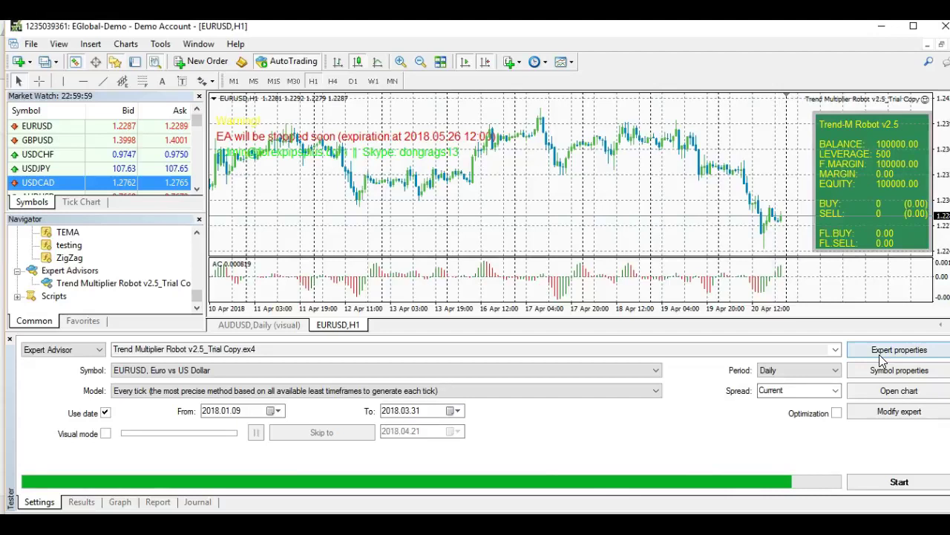
pyautogui.click(753, 201)
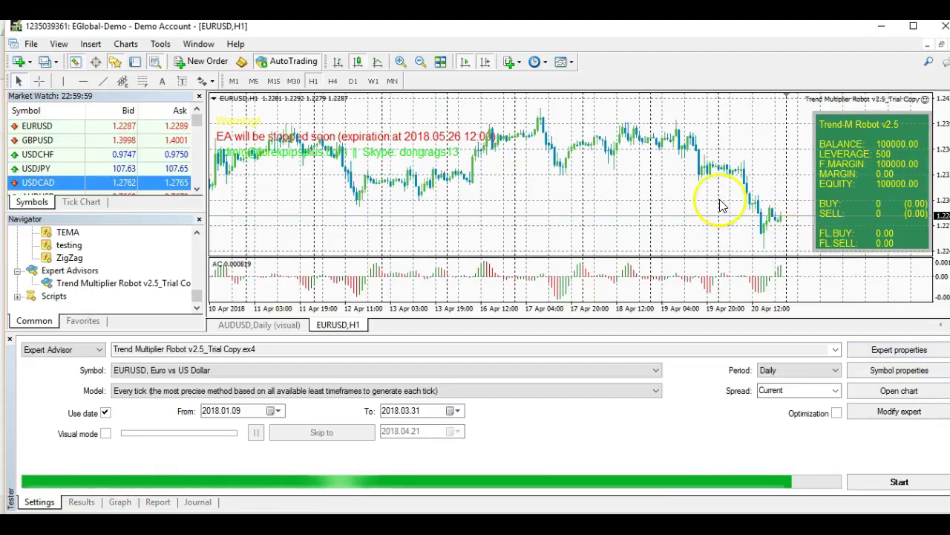
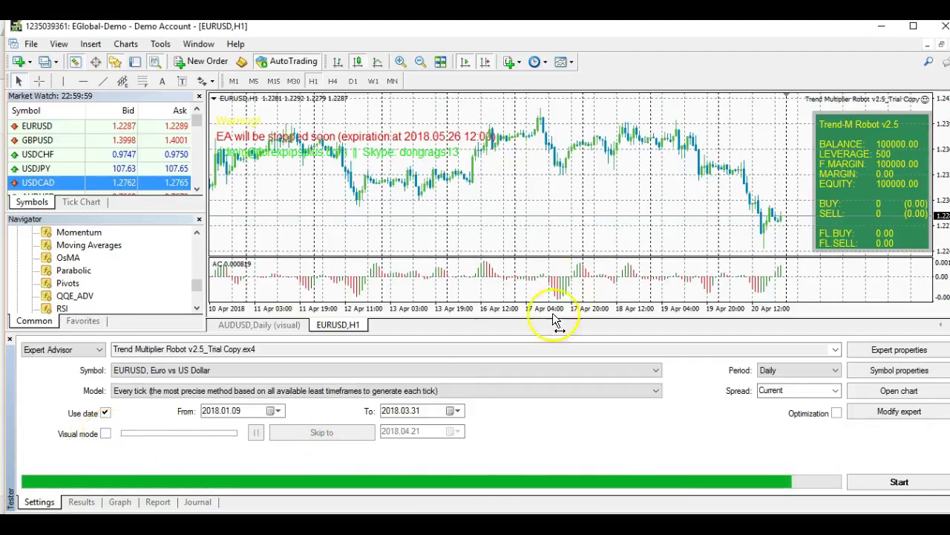
# Enable Visual mode in the strategy tester and set the period to H1, keeping the spread at Current
pyautogui.click(103, 435)
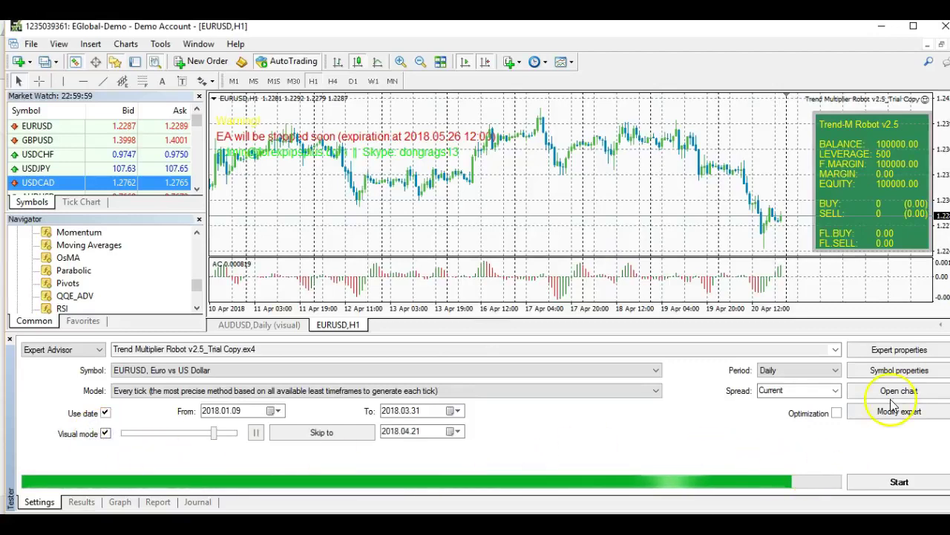
pyautogui.click(835, 370)
pyautogui.click(779, 418)
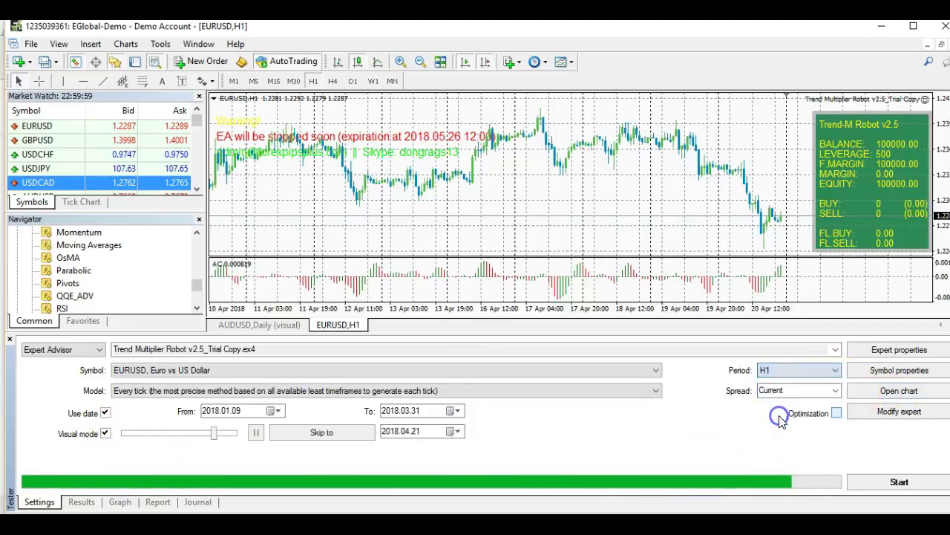
pyautogui.click(836, 391)
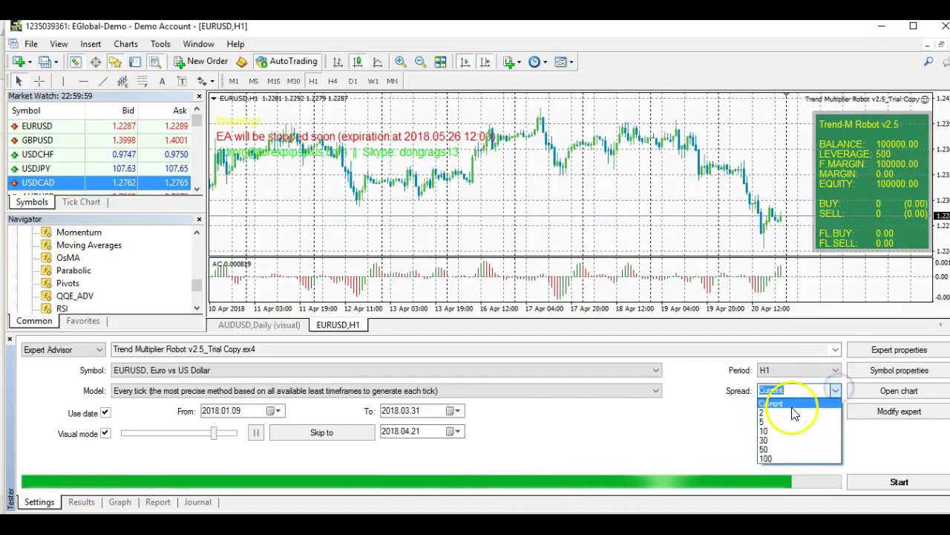
pyautogui.click(737, 426)
# Open the tester's expert properties and replace the Crypted key value with the copied key
pyautogui.click(900, 350)
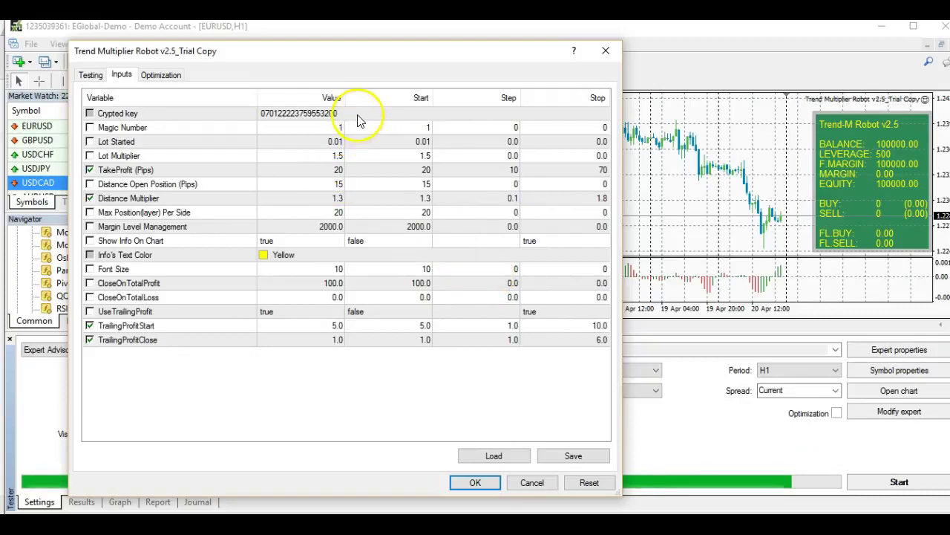
pyautogui.click(357, 117)
pyautogui.click(357, 116)
pyautogui.click(373, 182)
pyautogui.click(363, 117)
pyautogui.click(364, 116)
pyautogui.rightClick(364, 116)
pyautogui.click(412, 159)
# Check the lot, take-profit, distance and maximum position inputs for the test and confirm the expert properties
pyautogui.click(369, 128)
pyautogui.click(369, 117)
pyautogui.click(365, 142)
pyautogui.click(335, 145)
pyautogui.click(340, 170)
pyautogui.click(333, 186)
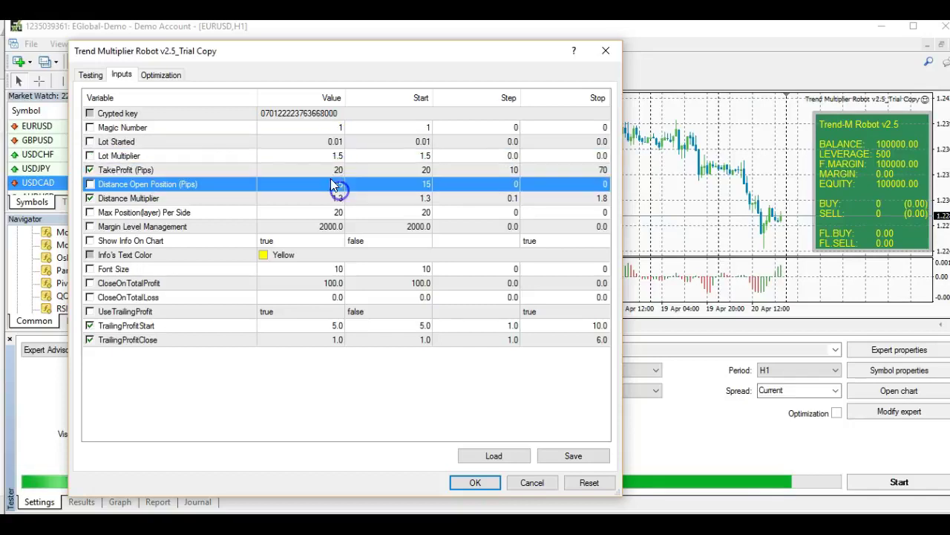
pyautogui.click(351, 213)
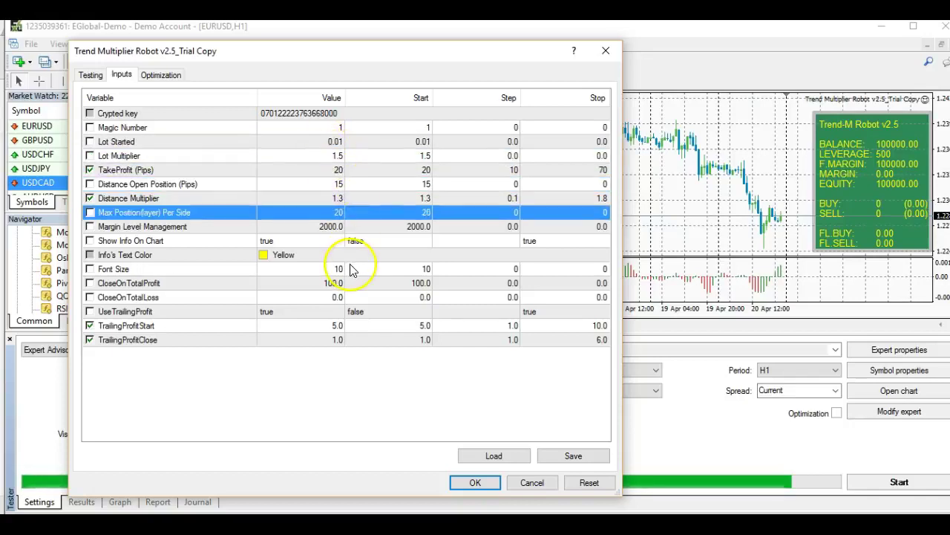
pyautogui.click(475, 482)
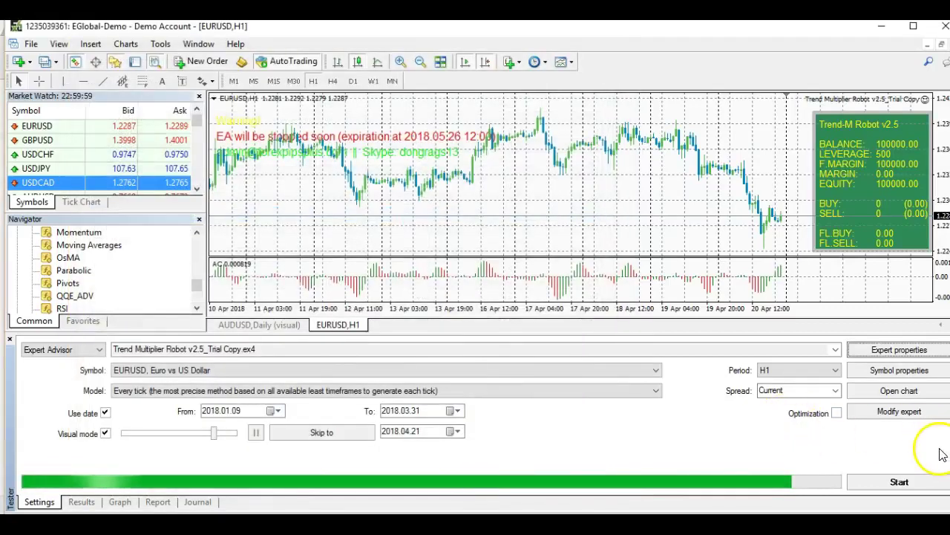
# Start the visual backtest of the robot on EURUSD H1 and shrink the tester area to enlarge the test chart
pyautogui.click(899, 483)
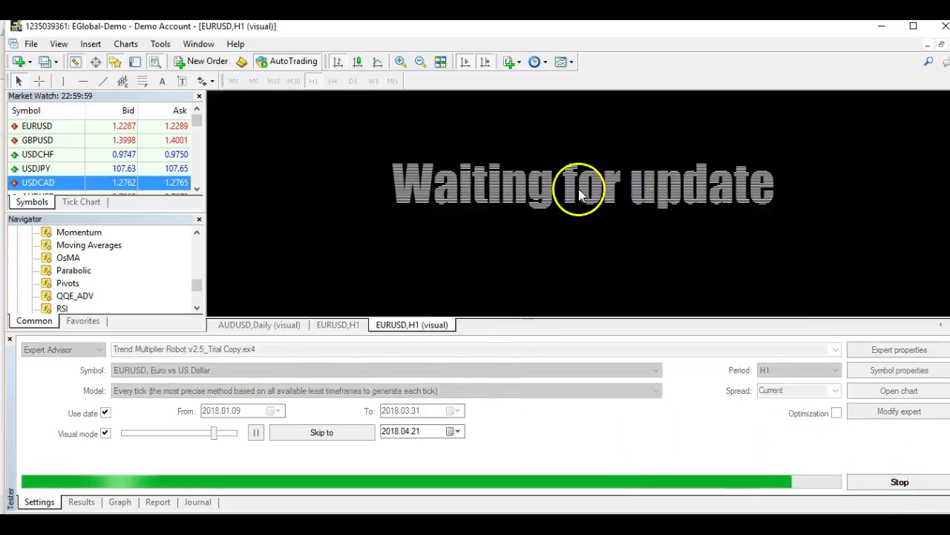
pyautogui.click(484, 271)
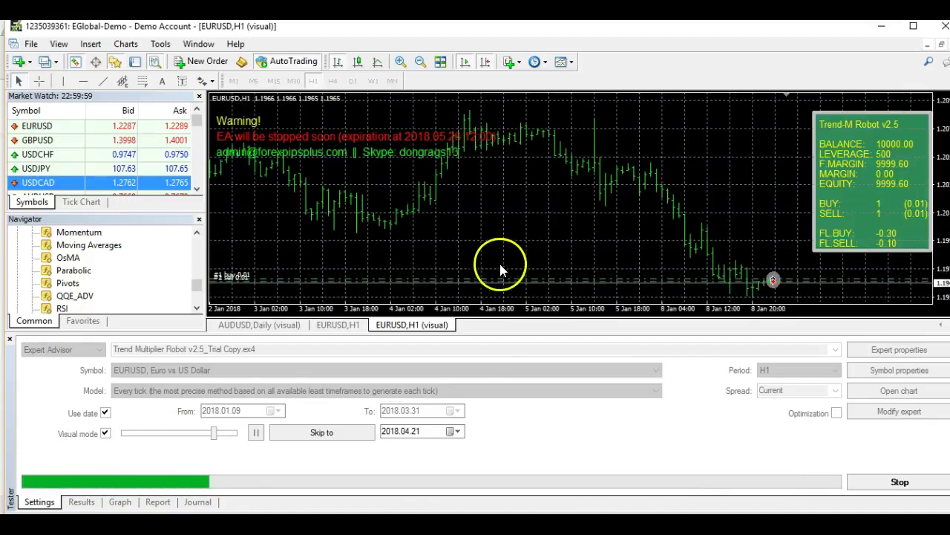
pyautogui.click(437, 325)
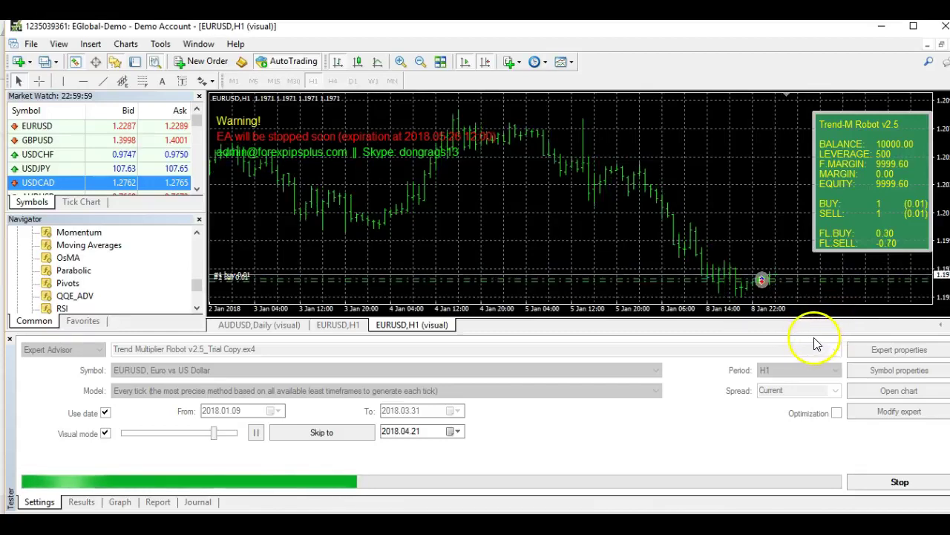
pyautogui.moveTo(817, 334); pyautogui.dragTo(816, 354)
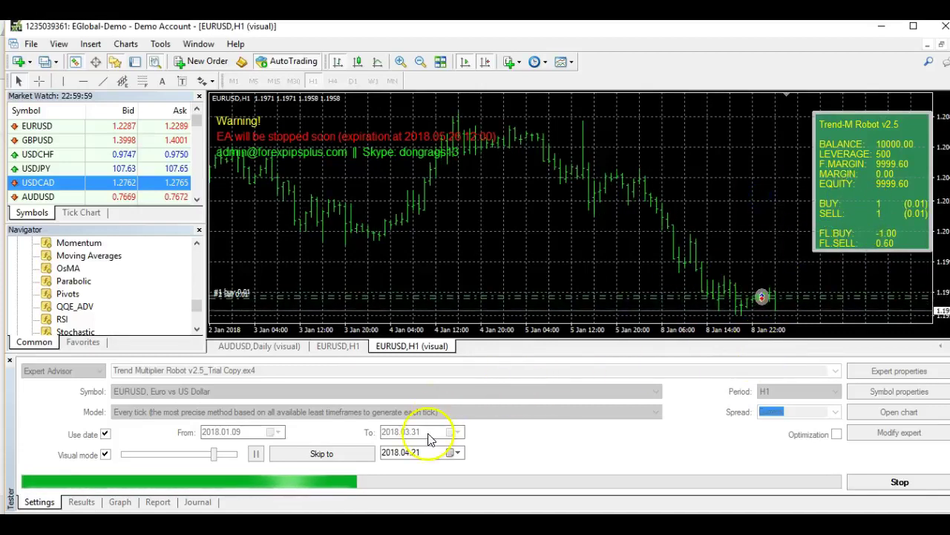
# Review the running backtest's trade results, checking the buy and sell orders with their sizes, stop losses and take profits
pyautogui.click(82, 502)
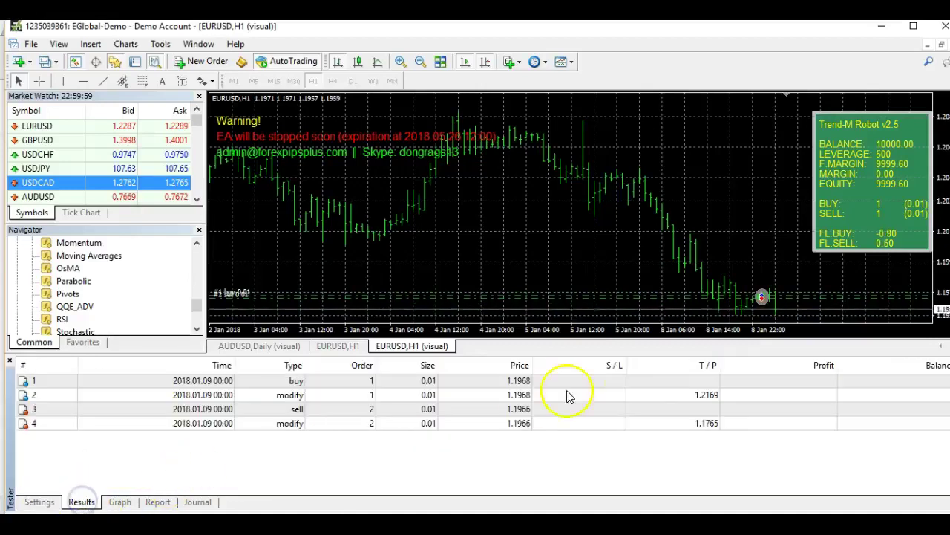
pyautogui.click(596, 381)
pyautogui.click(612, 408)
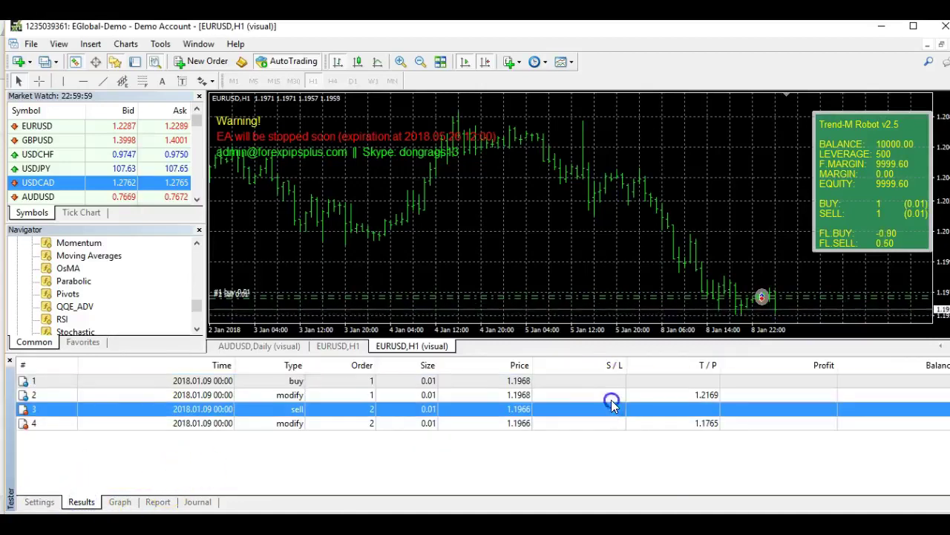
pyautogui.click(610, 395)
pyautogui.click(445, 382)
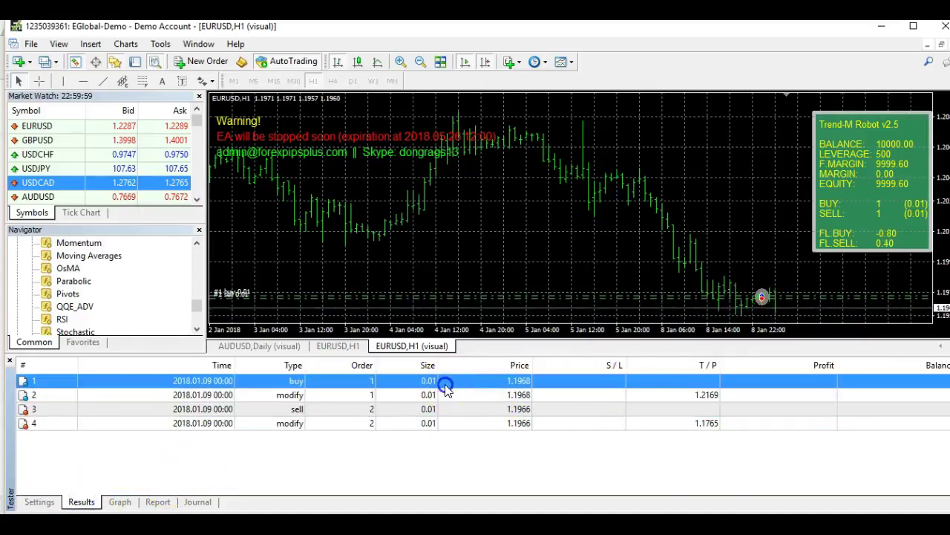
pyautogui.click(412, 410)
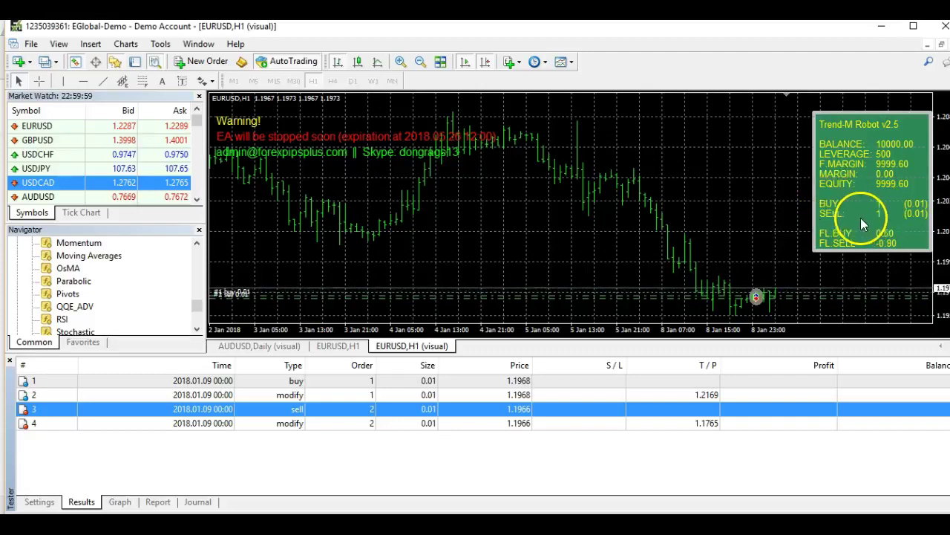
# Check the backtest's balance graph, revisit the trade results and return to the tester settings
pyautogui.click(119, 502)
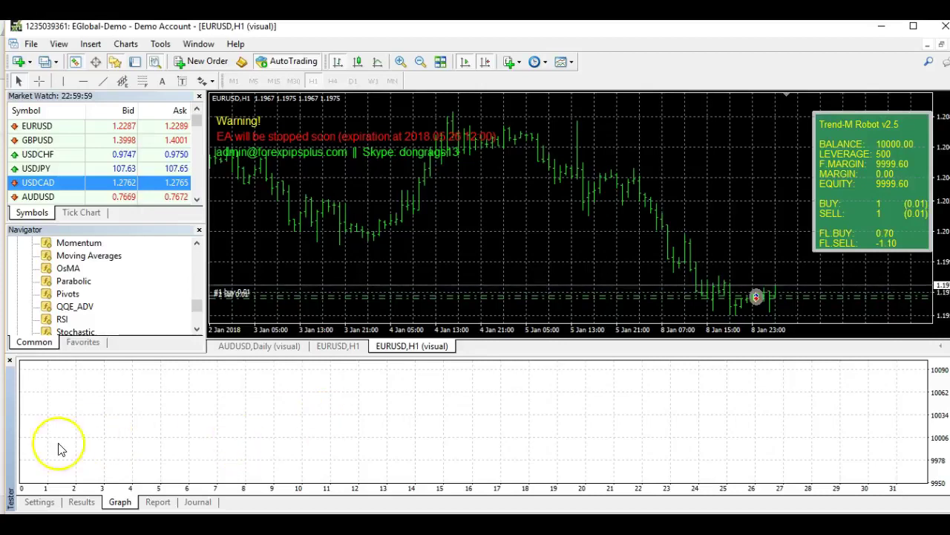
pyautogui.click(81, 502)
pyautogui.click(40, 503)
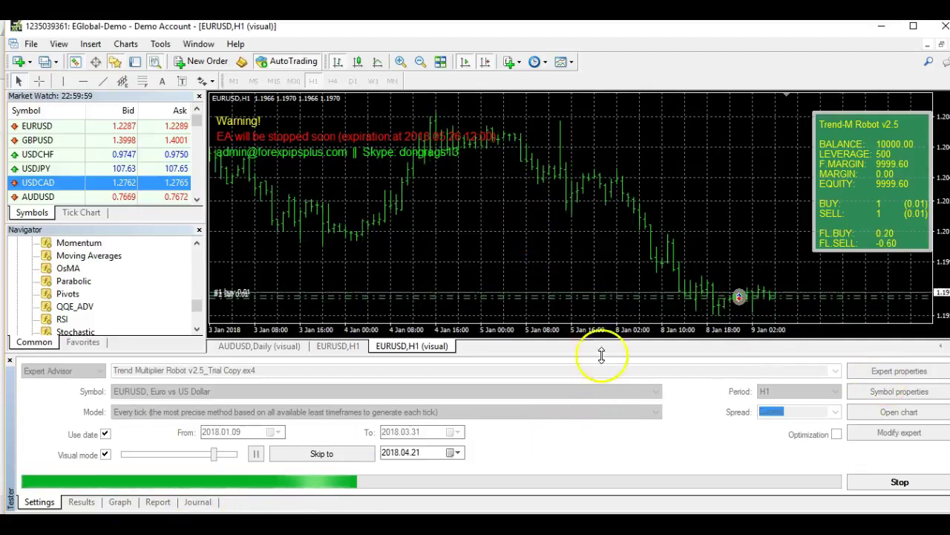
# Examine the tester journal's entries for the opened and modified buy and sell orders, and return to the tester settings
pyautogui.click(198, 502)
pyautogui.click(542, 440)
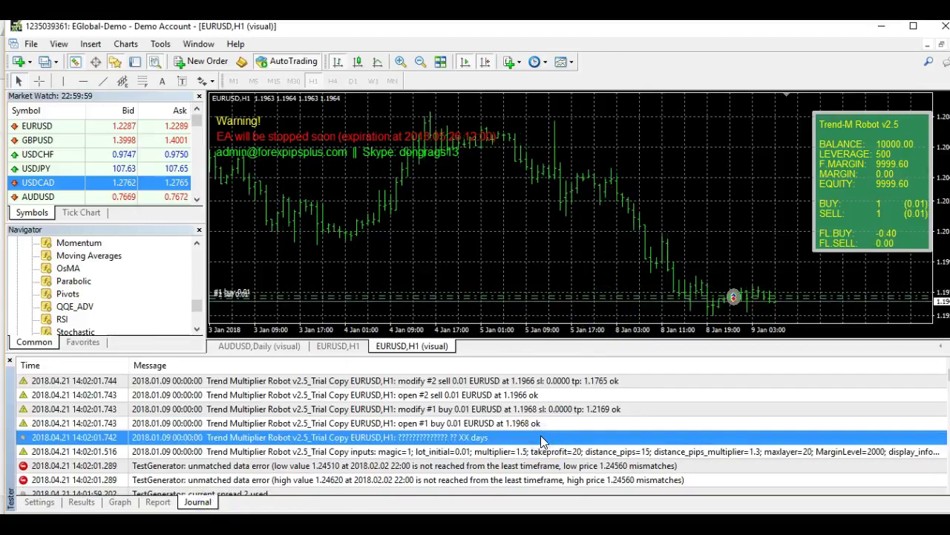
pyautogui.click(541, 410)
pyautogui.click(545, 382)
pyautogui.click(535, 396)
pyautogui.click(543, 409)
pyautogui.click(553, 421)
pyautogui.click(557, 395)
pyautogui.click(563, 409)
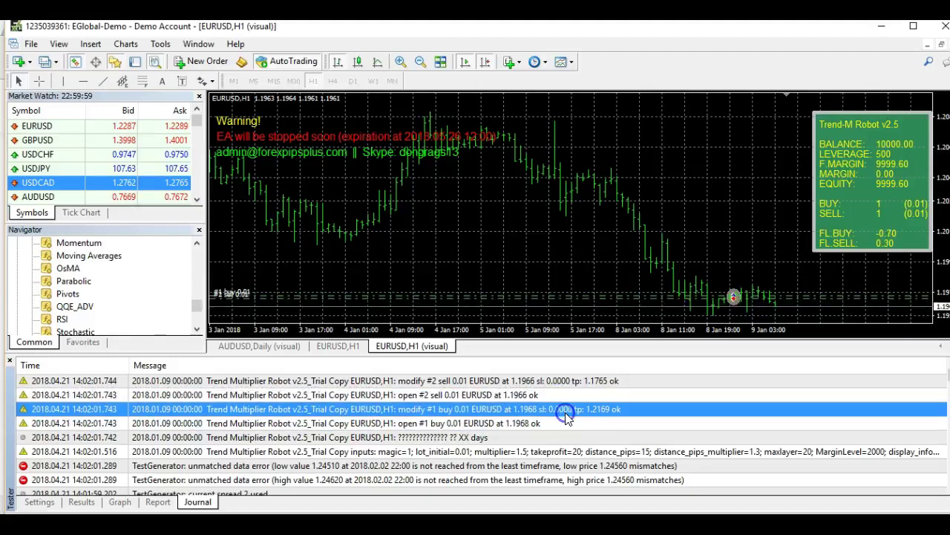
pyautogui.click(40, 502)
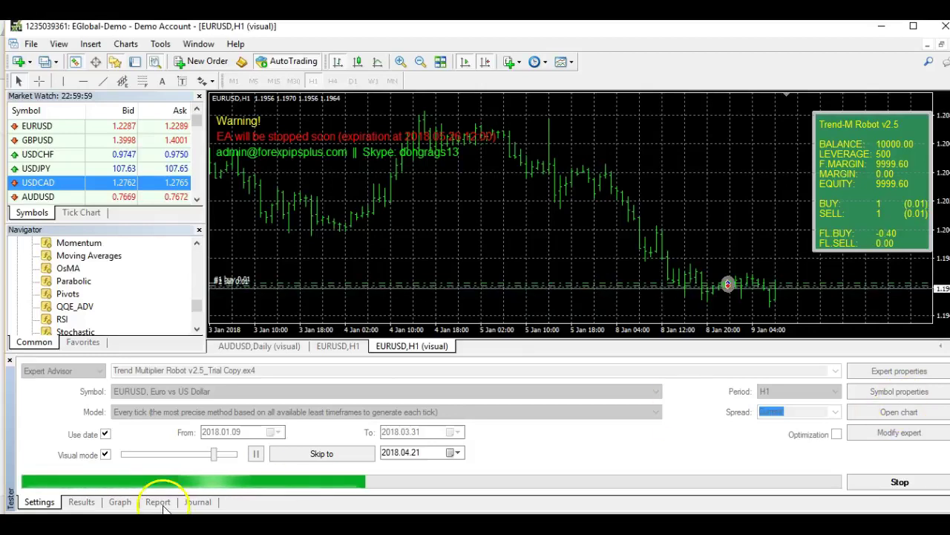
# Stop the running backtest, open the tester's expert properties and close them without changes
pyautogui.click(876, 482)
pyautogui.click(891, 369)
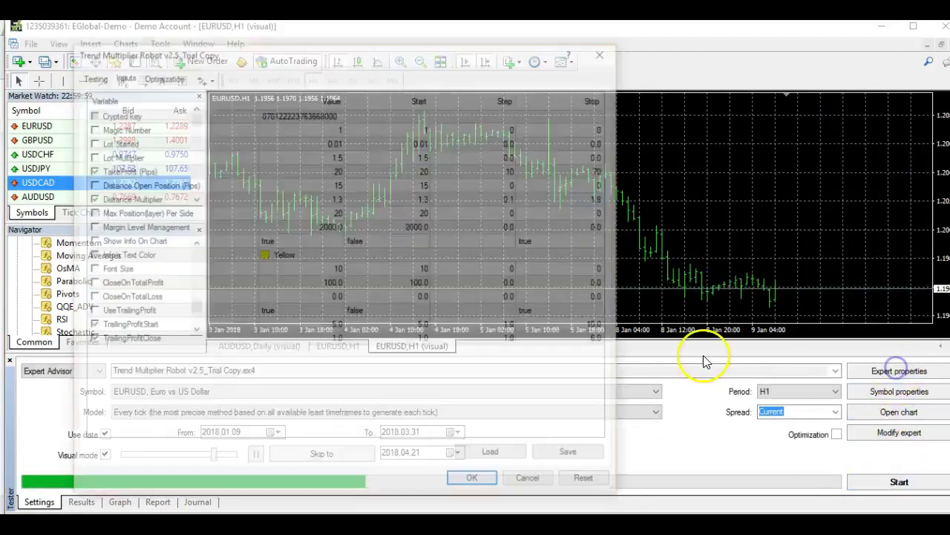
pyautogui.click(532, 483)
# Switch to the live EURUSD H1 chart and open the input properties of its attached Trend Multiplier Robot
pyautogui.click(338, 346)
pyautogui.rightClick(456, 178)
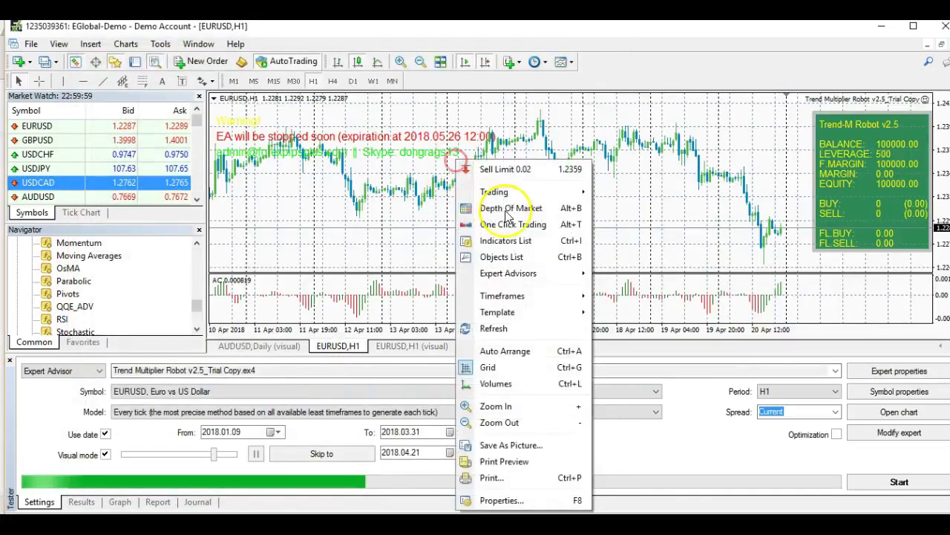
pyautogui.moveTo(541, 271)
pyautogui.click(636, 213)
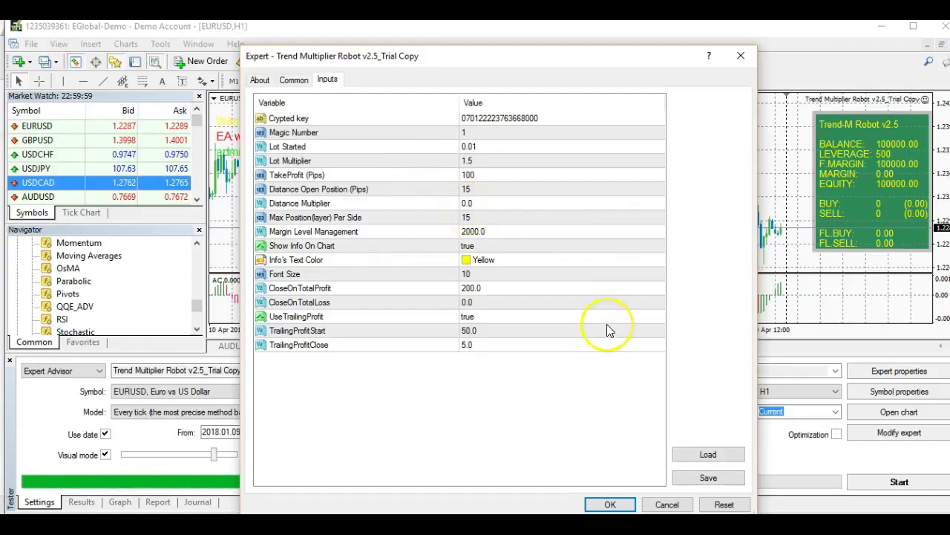
# Review the robot's lot multiplier, take-profit, maximum position, margin level, trailing profit and total loss inputs, and cancel without changes
pyautogui.click(512, 160)
pyautogui.click(526, 176)
pyautogui.click(544, 216)
pyautogui.click(558, 231)
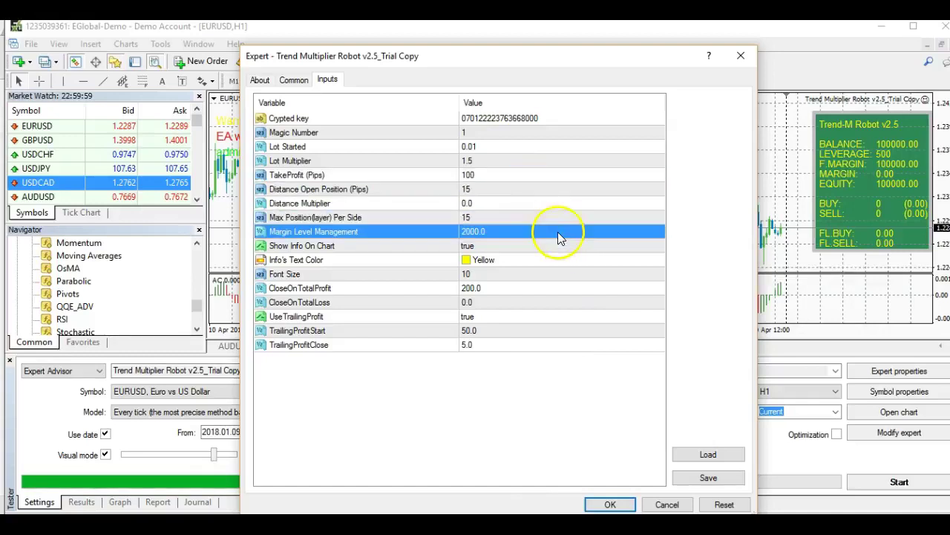
pyautogui.click(588, 312)
pyautogui.click(579, 300)
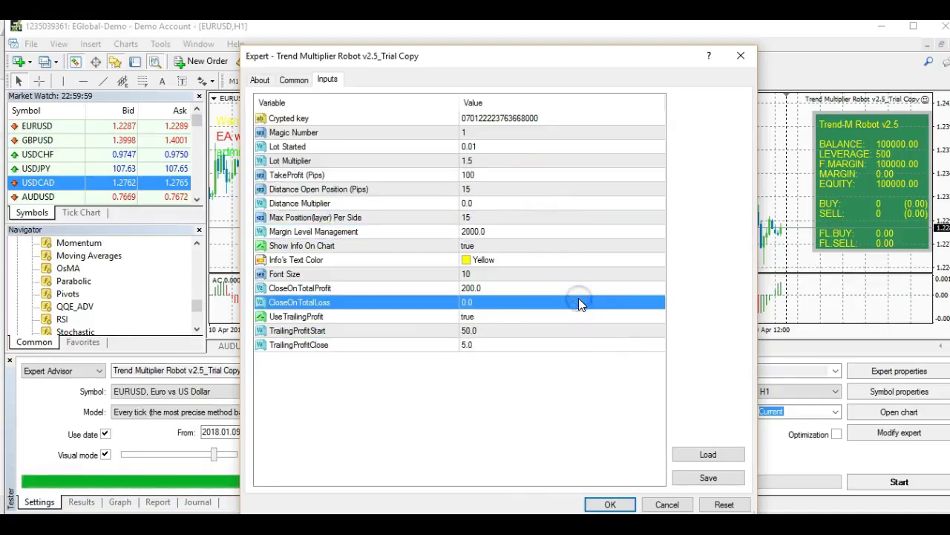
pyautogui.click(666, 505)
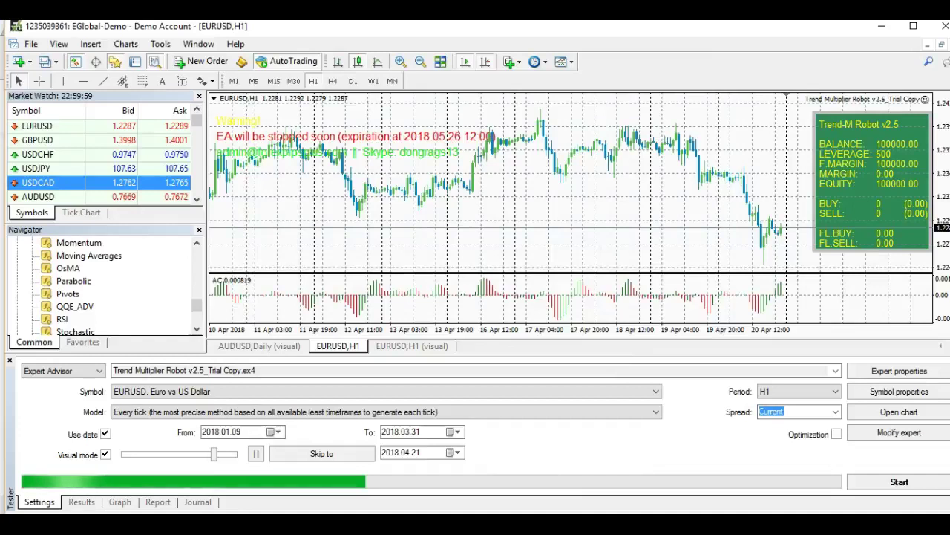
# Switch to File Explorer to point out the robot's user manual, check the ForexPipsPlus download page in the browser, and minimize both windows
pyautogui.click(190, 482)
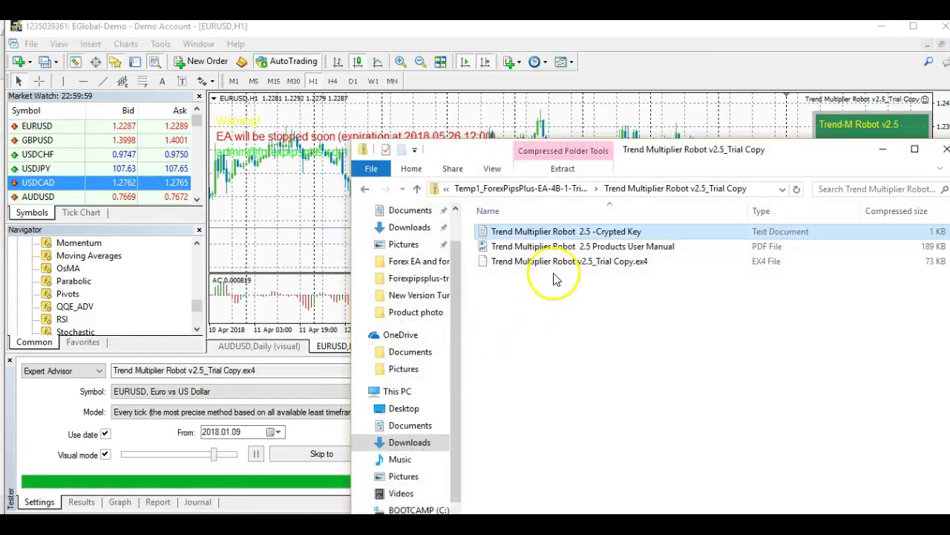
pyautogui.click(550, 247)
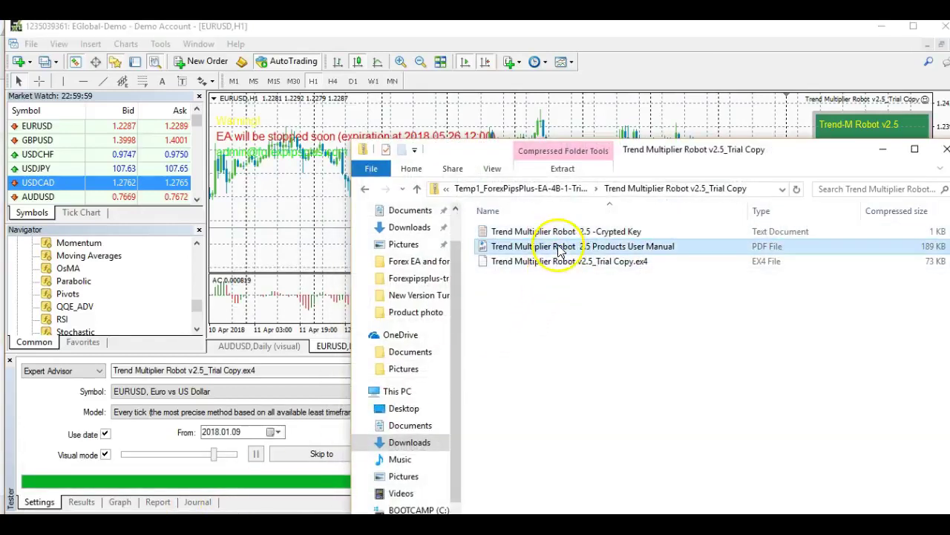
pyautogui.click(132, 506)
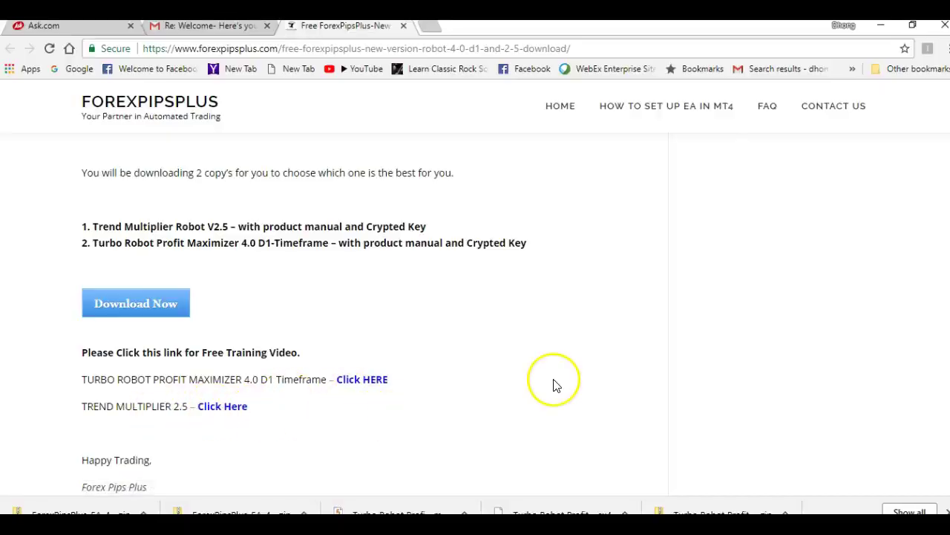
pyautogui.click(883, 27)
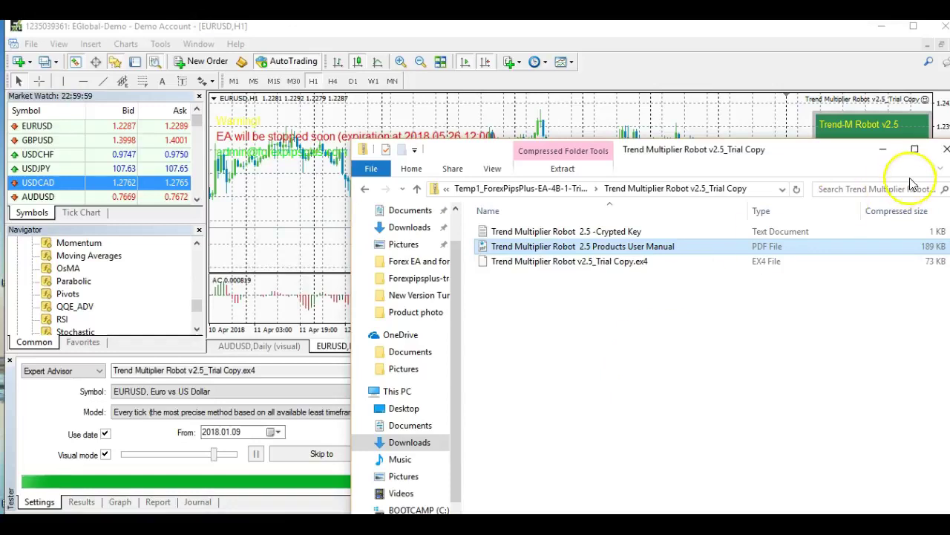
pyautogui.click(885, 147)
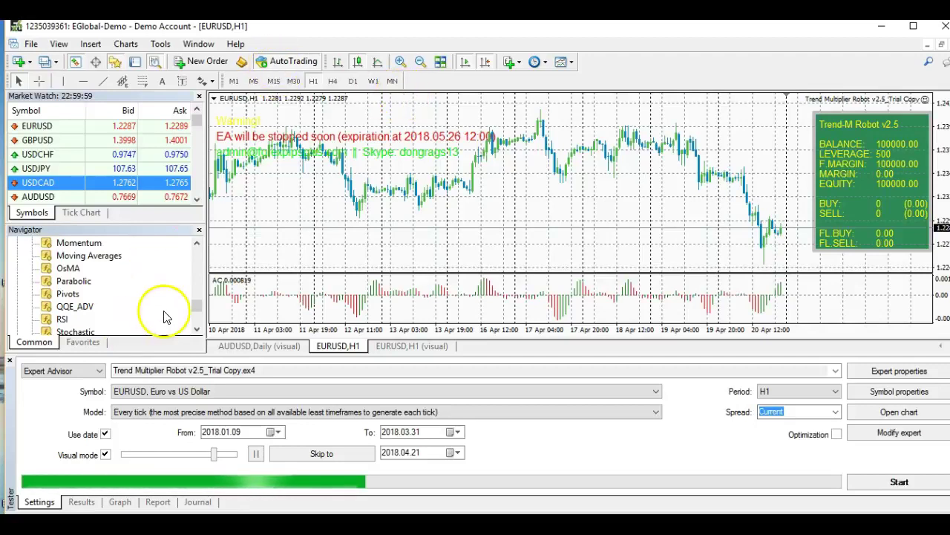
# Bring the Expert Advisors group with the Trend Multiplier Robot into view in the Navigator and toggle AutoTrading
pyautogui.moveTo(193, 310); pyautogui.dragTo(193, 319)
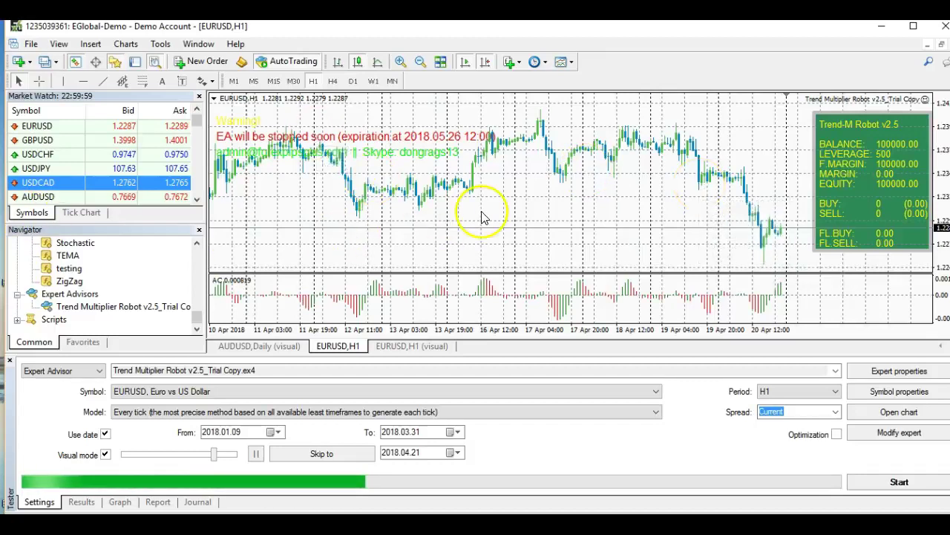
pyautogui.click(289, 64)
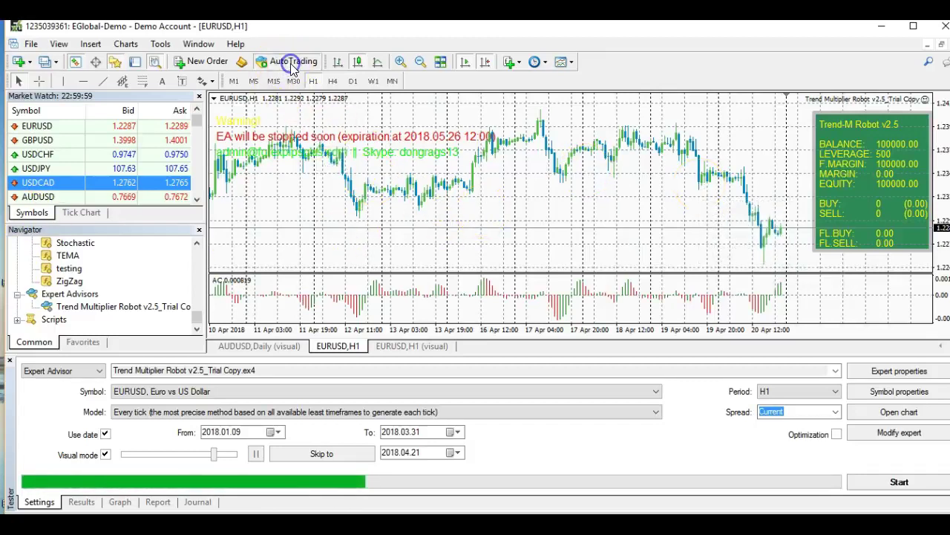